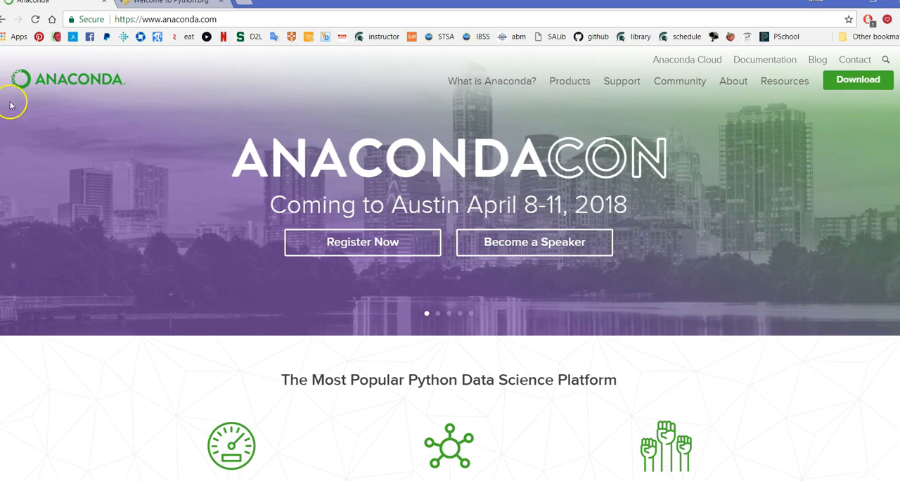
Step: Open the Python.org site and look over its home page, including the Download section
{"action": "left_click", "coordinate": [186, 6]}
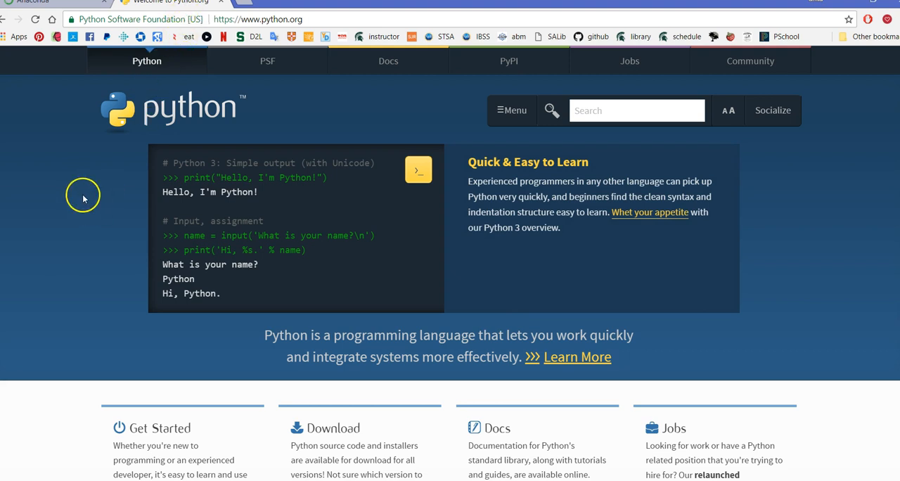
{"action": "scroll", "coordinate": [388, 439], "scroll_direction": "down", "scroll_amount": 2}
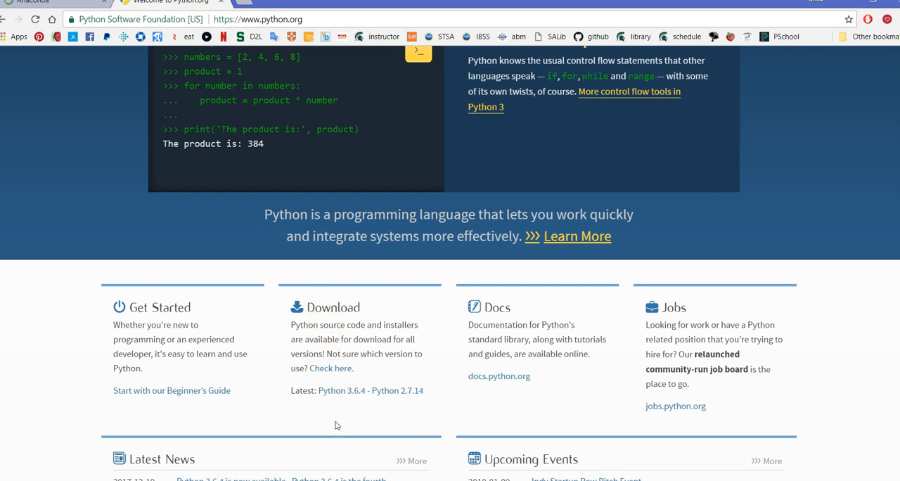
{"action": "scroll", "coordinate": [335, 426], "scroll_direction": "up", "scroll_amount": 2}
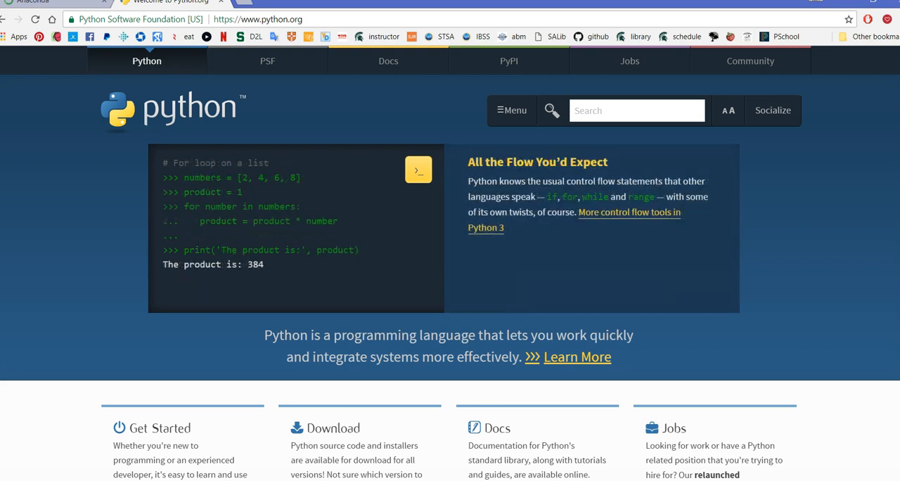
Step: Return to the Anaconda site and download the 64-bit graphical installer for Windows with Python 3.6
{"action": "left_click", "coordinate": [88, 6]}
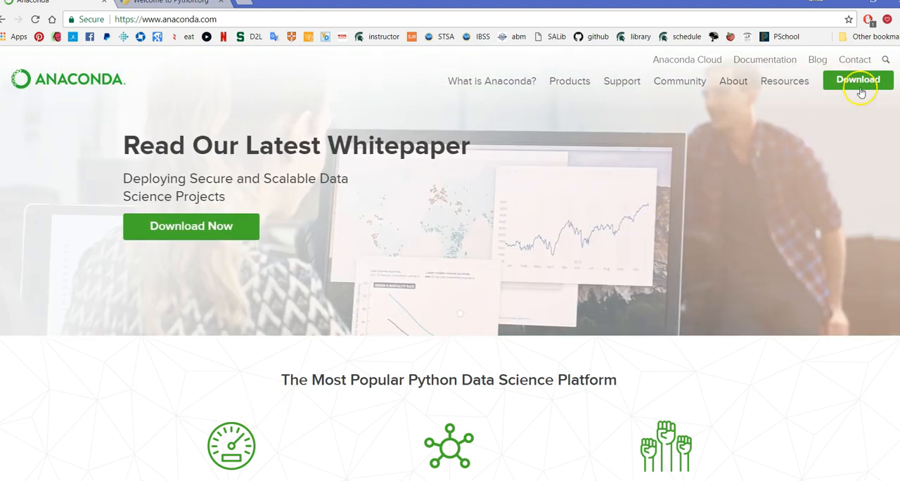
{"action": "left_click", "coordinate": [861, 92]}
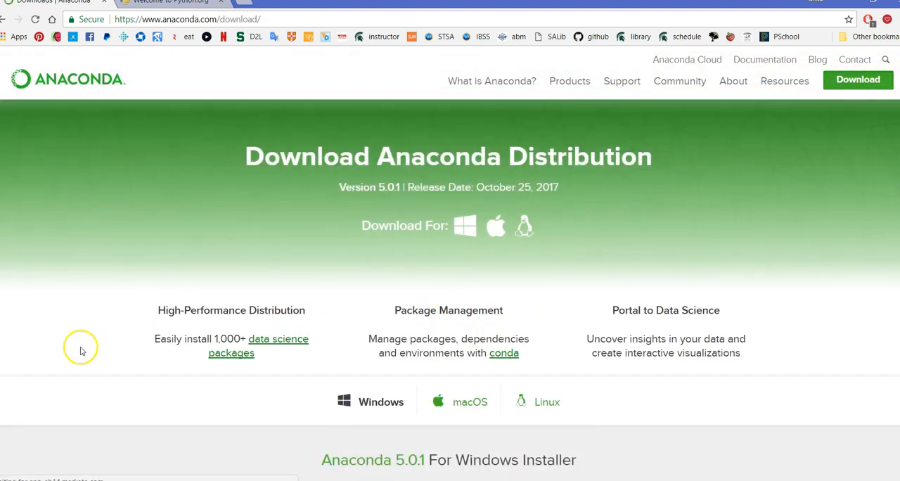
{"action": "left_click", "coordinate": [468, 232]}
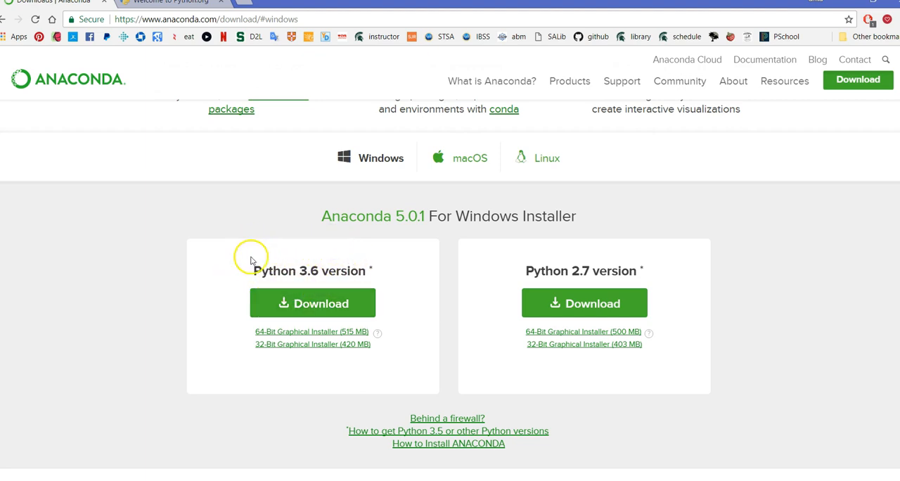
{"action": "left_click", "coordinate": [320, 336]}
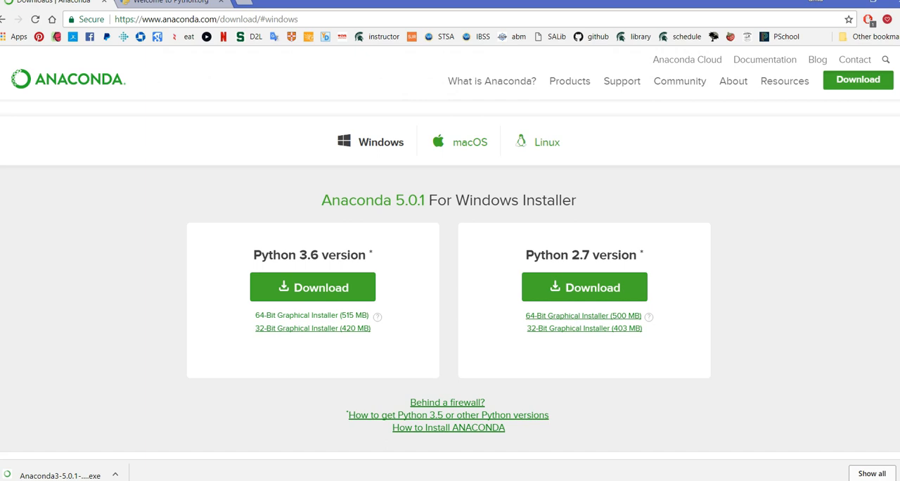
Step: Run the downloaded Anaconda3 5.0.1 installer, accepting the Just Me installation type and the default destination folder
{"action": "key", "text": "alt+Tab"}
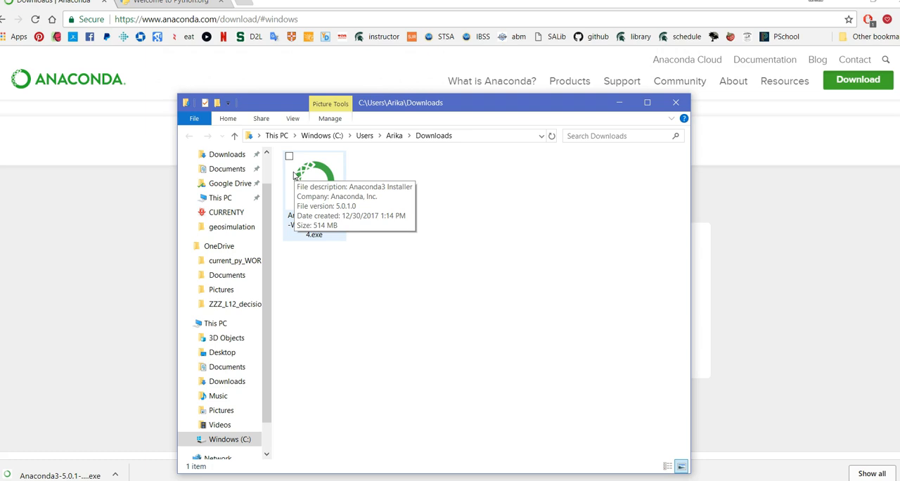
{"action": "left_click", "coordinate": [368, 316]}
{"action": "double_click", "coordinate": [325, 185]}
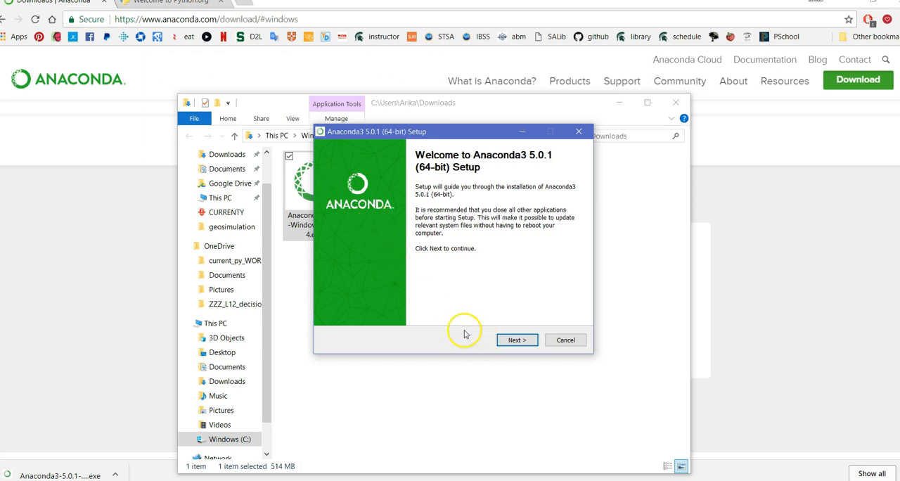
{"action": "left_click", "coordinate": [518, 341]}
{"action": "left_click", "coordinate": [526, 344]}
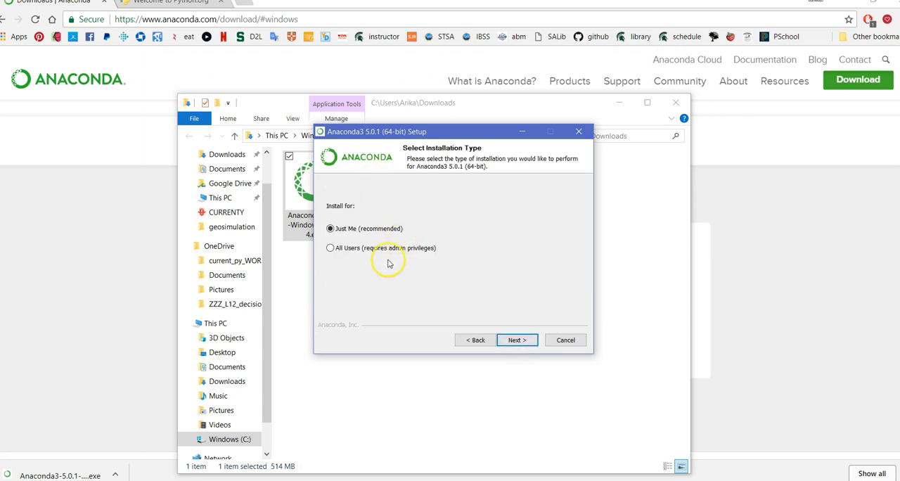
{"action": "left_click", "coordinate": [527, 341]}
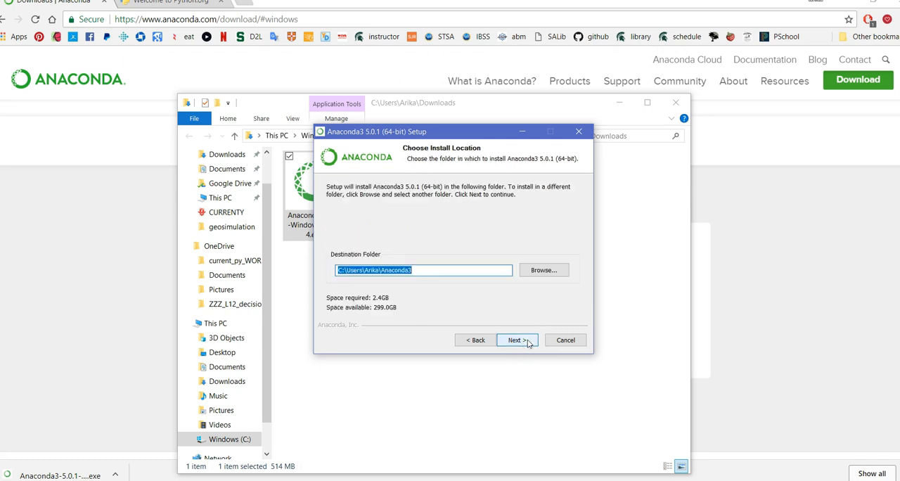
{"action": "left_click", "coordinate": [521, 340]}
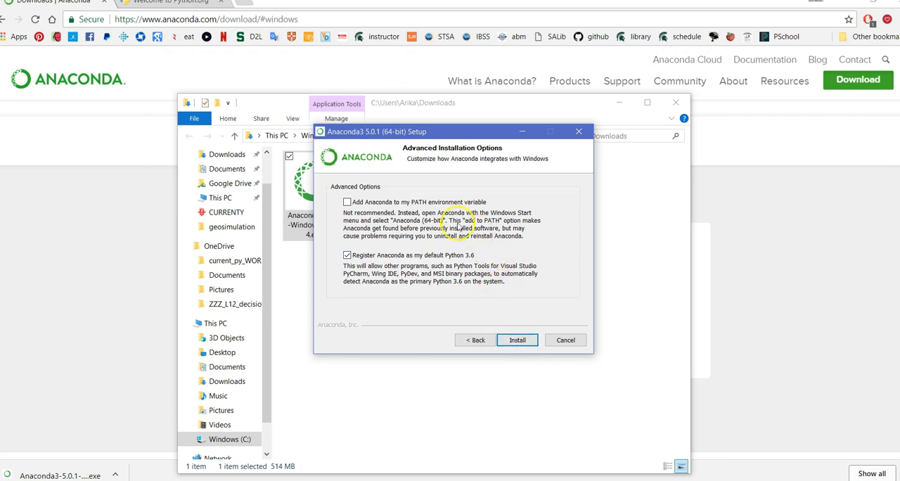
Step: Enable adding Anaconda to the PATH environment variable, start the installation and show its details
{"action": "left_click", "coordinate": [347, 203]}
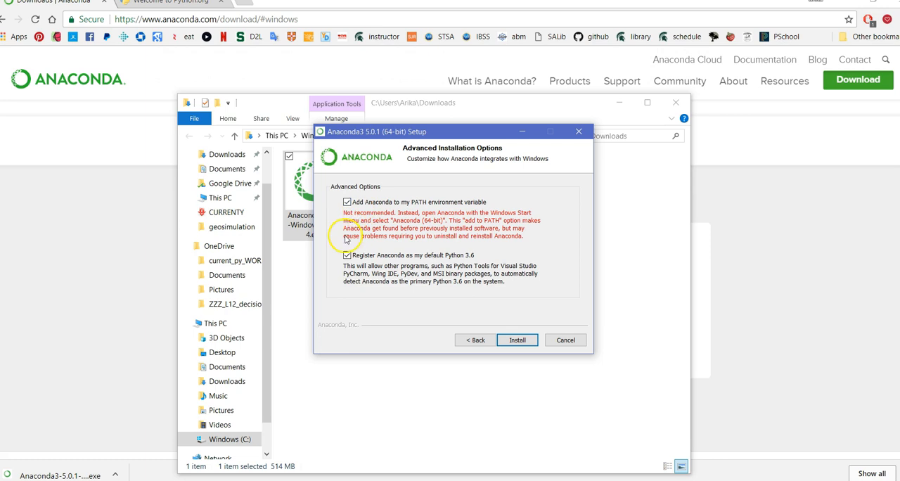
{"action": "left_click", "coordinate": [511, 342]}
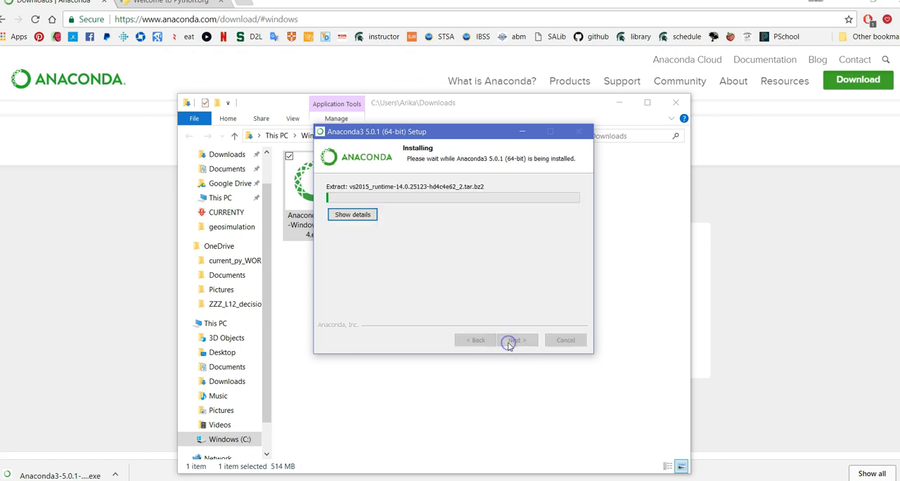
{"action": "left_click", "coordinate": [359, 214]}
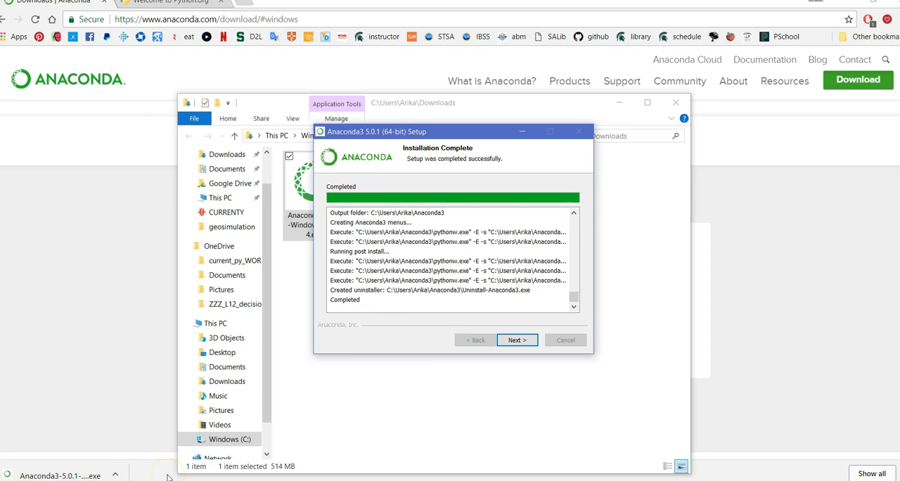
Step: Finish the Anaconda3 setup with the Anaconda Cloud and Anaconda Support learn-more options unchecked
{"action": "left_click", "coordinate": [518, 342]}
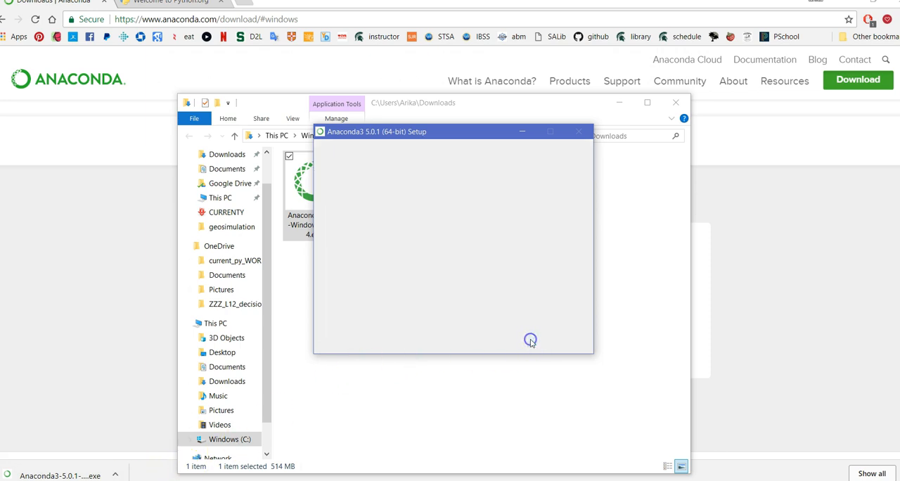
{"action": "left_click", "coordinate": [419, 231]}
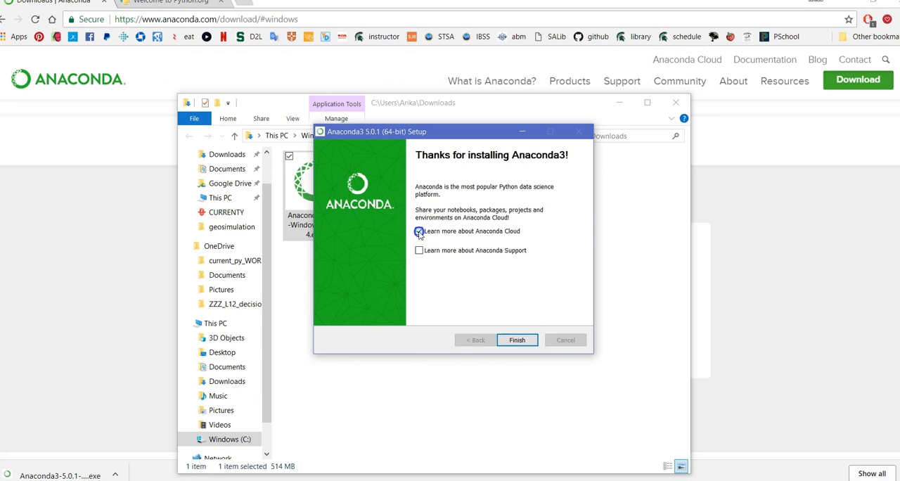
{"action": "left_click", "coordinate": [518, 340]}
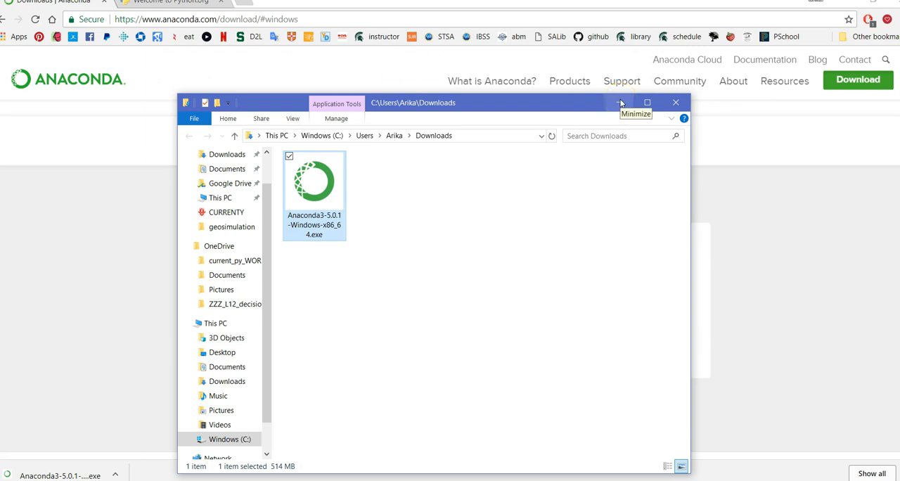
Step: Minimize the browser and move the Downloads window aside to free up desktop space
{"action": "left_click", "coordinate": [489, 223]}
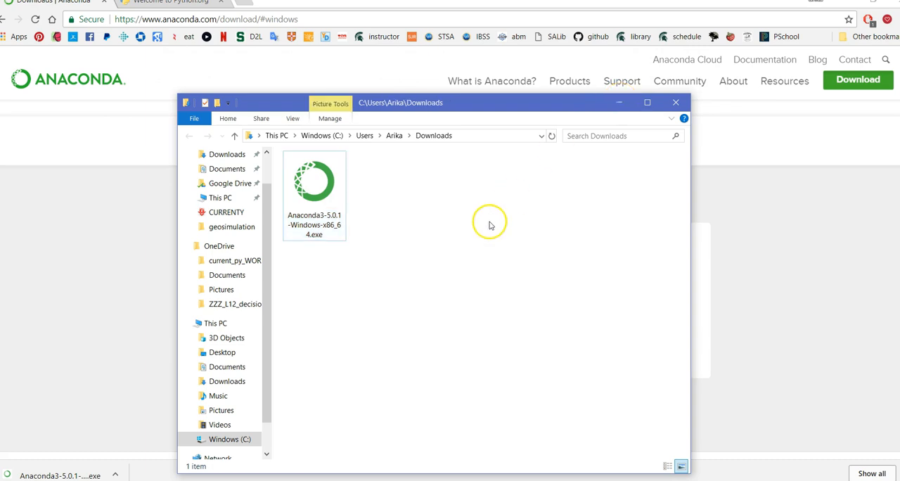
{"action": "left_click", "coordinate": [856, 7]}
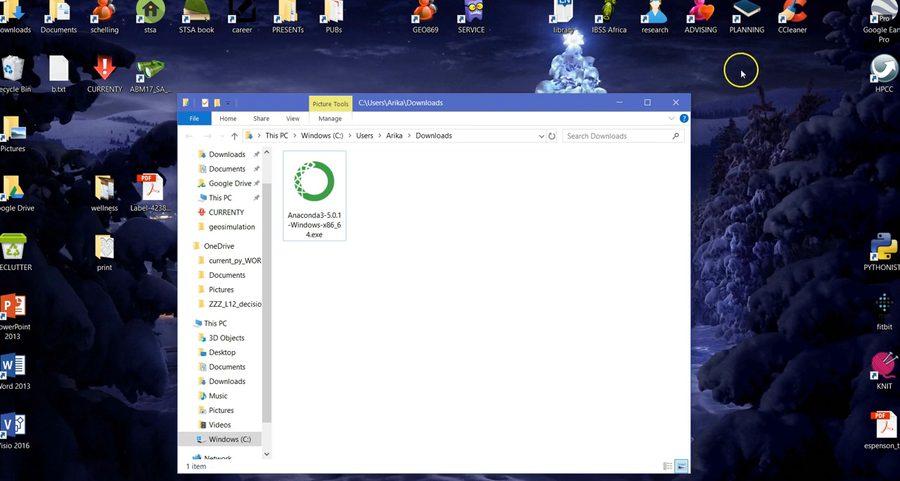
{"action": "left_click_drag", "start_coordinate": [531, 111], "coordinate": [713, 87]}
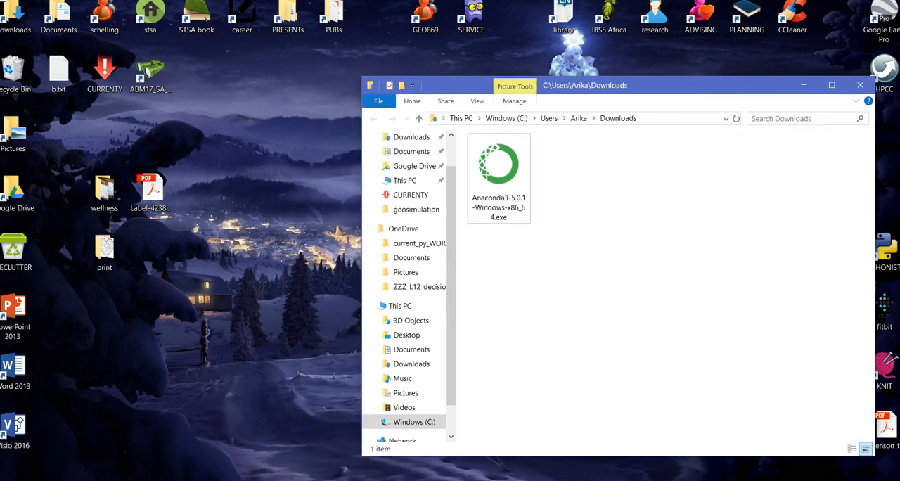
Step: Search Windows for "ana" and open the file location of the Anaconda Navigator shortcut
{"action": "key", "text": "super"}
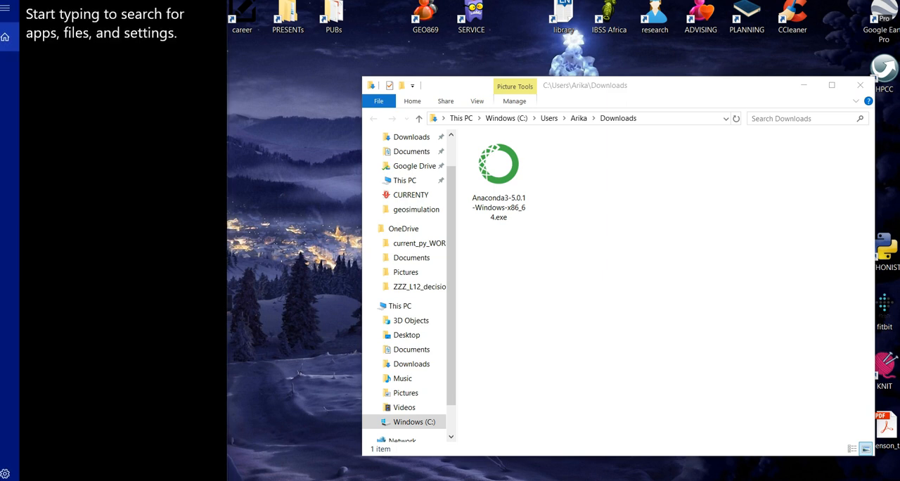
{"action": "type", "text": "ana"}
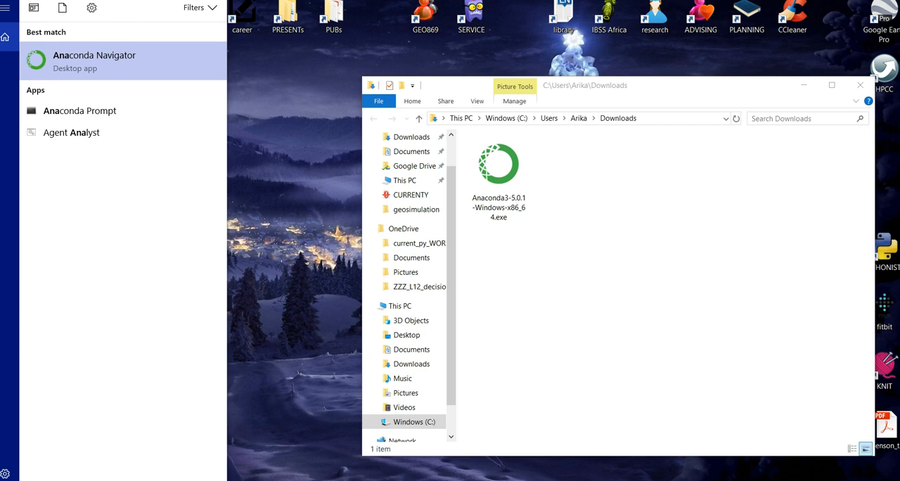
{"action": "right_click", "coordinate": [197, 56]}
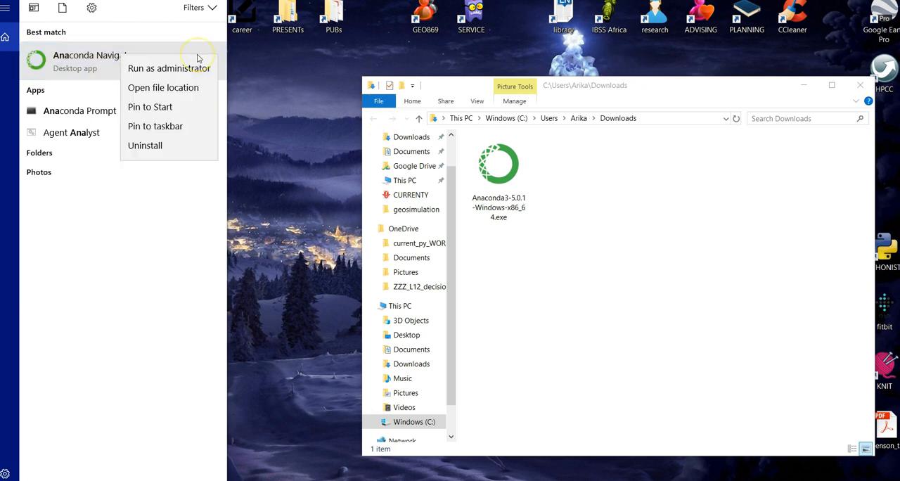
{"action": "left_click", "coordinate": [188, 89]}
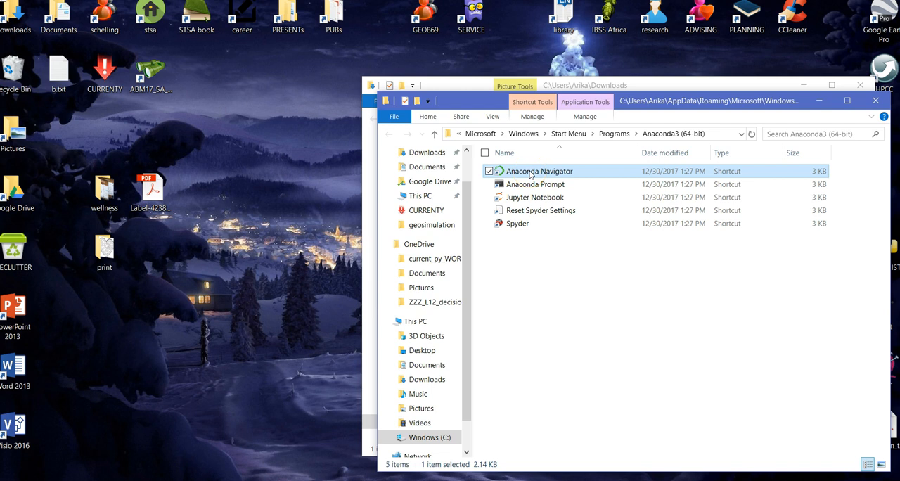
Step: Copy the Anaconda Navigator and Spyder shortcuts onto the desktop, then minimize both File Explorer windows
{"action": "left_click", "coordinate": [516, 225], "text": "ctrl"}
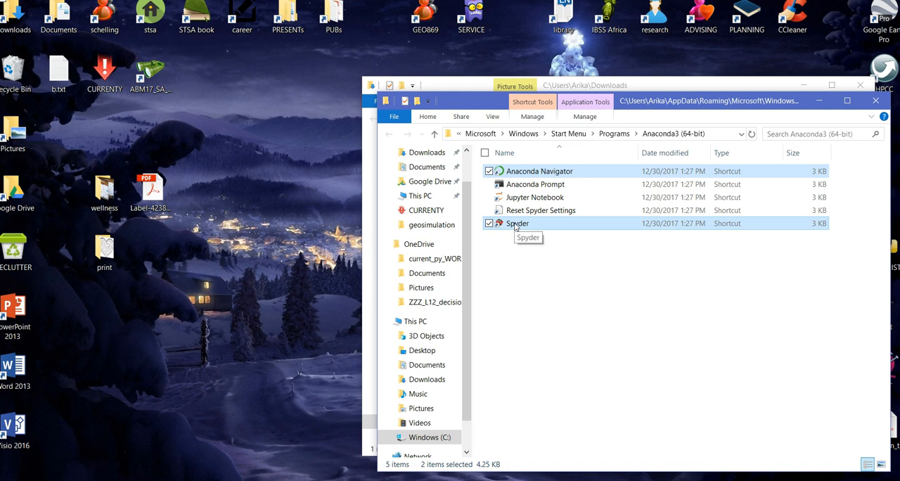
{"action": "right_click", "coordinate": [516, 225]}
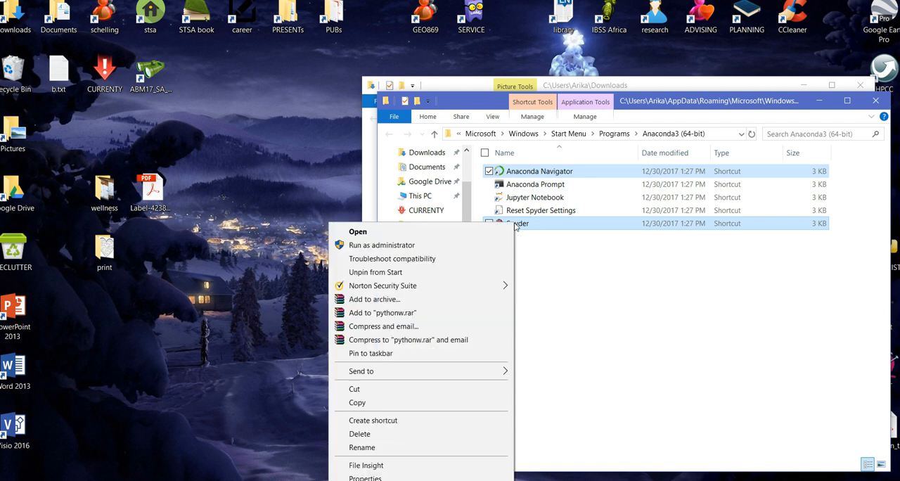
{"action": "left_click", "coordinate": [465, 404]}
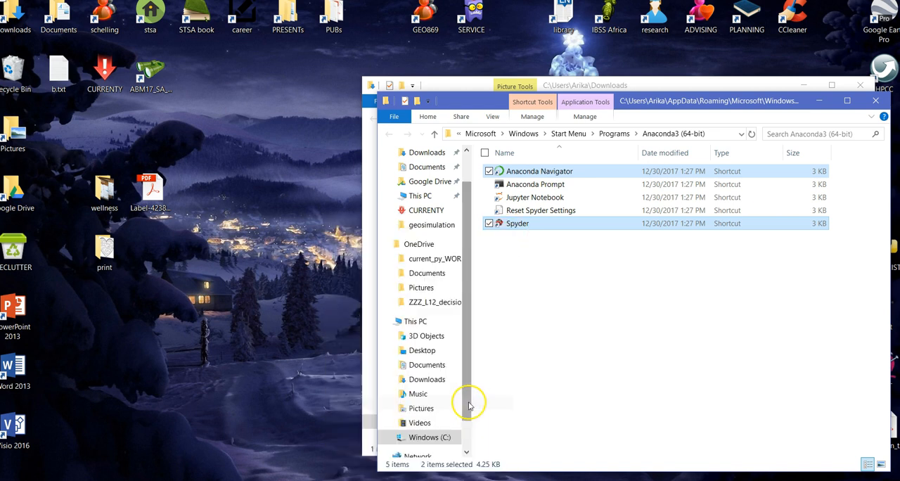
{"action": "left_click", "coordinate": [286, 127]}
{"action": "right_click", "coordinate": [285, 125]}
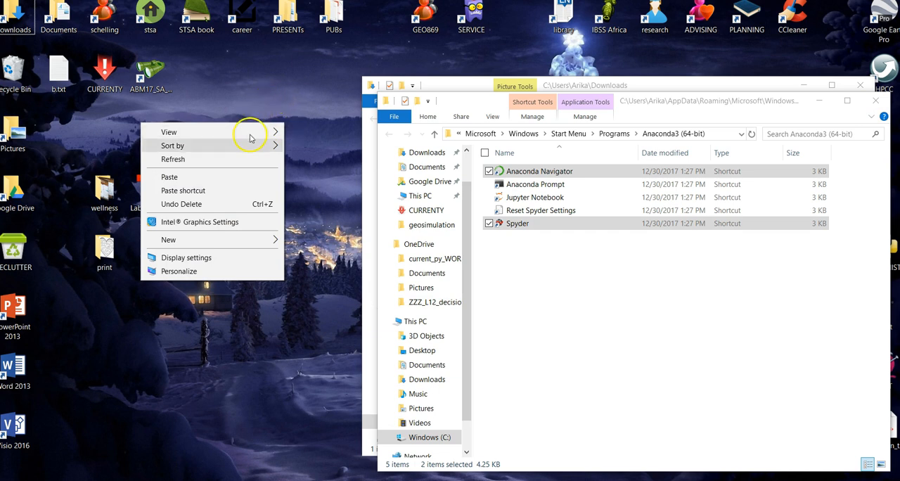
{"action": "left_click", "coordinate": [239, 190]}
{"action": "left_click", "coordinate": [229, 278]}
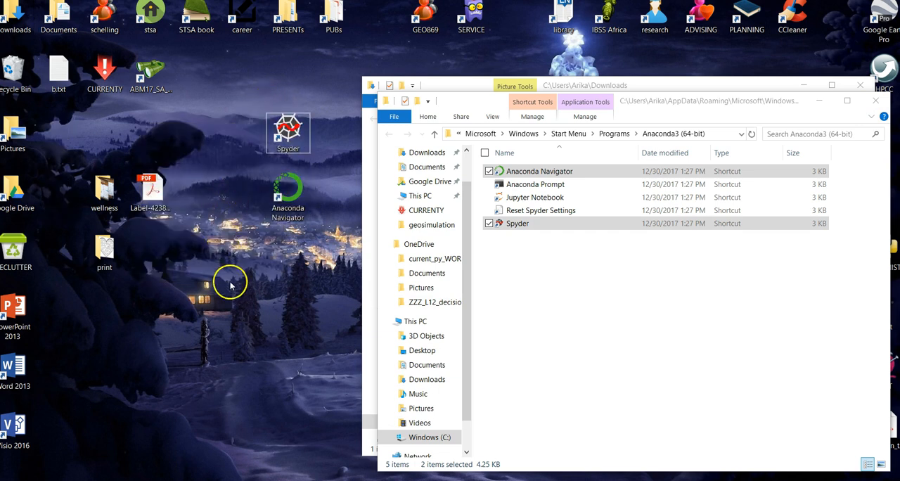
{"action": "left_click", "coordinate": [821, 101]}
{"action": "left_click", "coordinate": [803, 85]}
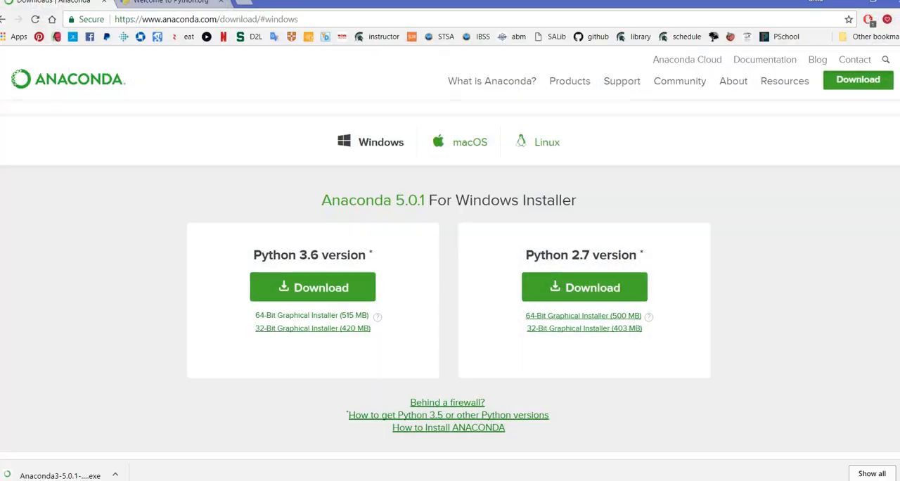
{"action": "left_click", "coordinate": [316, 21]}
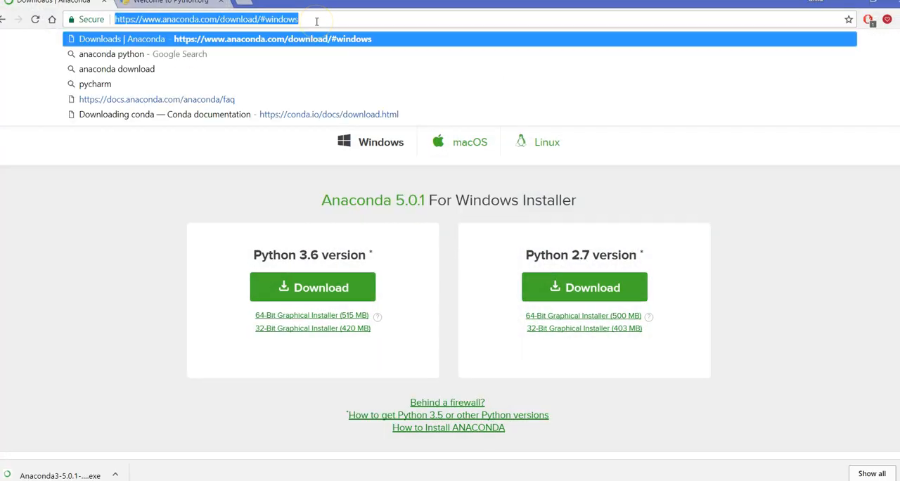
{"action": "type", "text": "wxpy"}
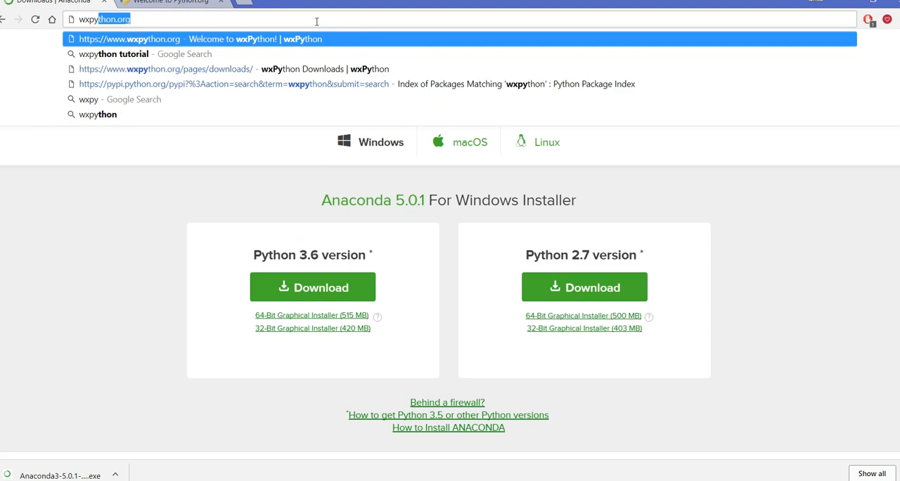
{"action": "key", "text": "Return"}
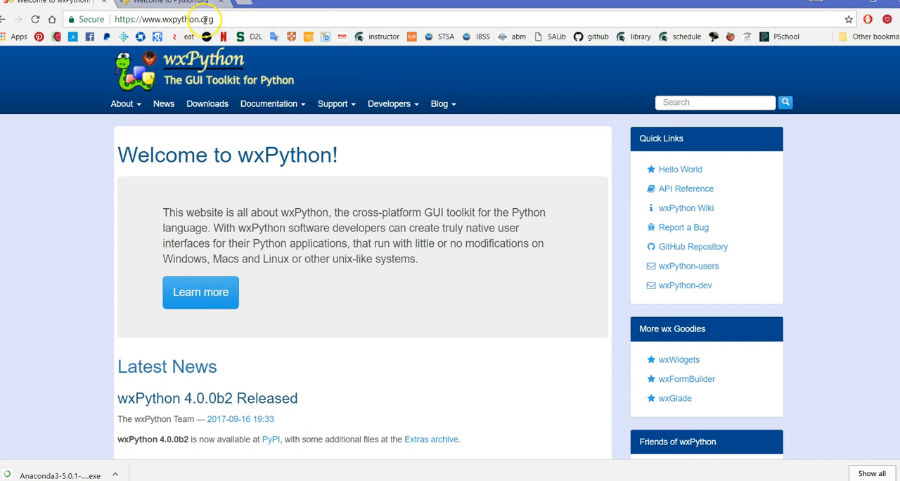
{"action": "scroll", "coordinate": [181, 184], "scroll_direction": "down", "scroll_amount": 1}
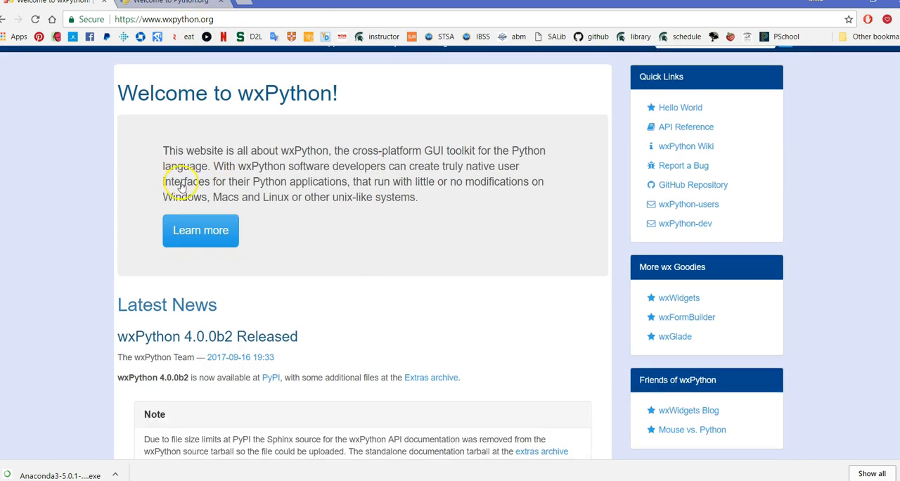
Step: Open the wxPython Downloads page and follow its link to the wxPython project page on the Python Package Index
{"action": "scroll", "coordinate": [182, 184], "scroll_direction": "down", "scroll_amount": 3}
{"action": "scroll", "coordinate": [430, 243], "scroll_direction": "up", "scroll_amount": 4}
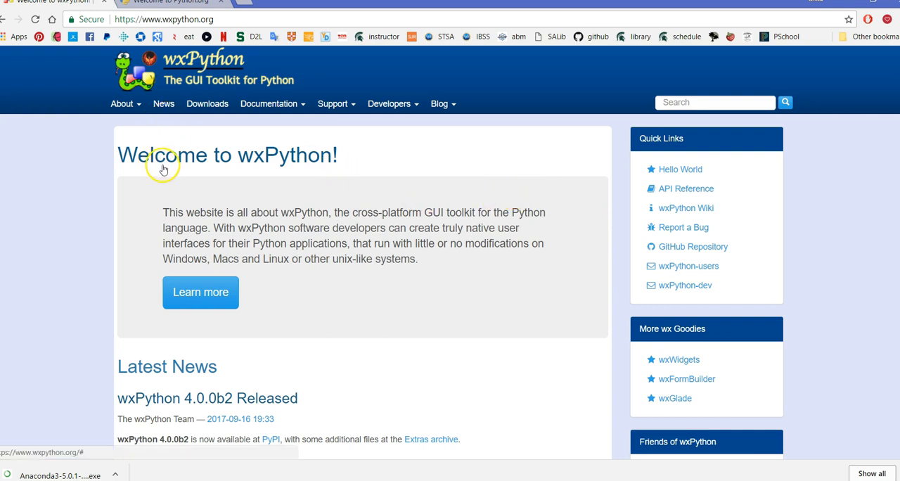
{"action": "left_click", "coordinate": [224, 104]}
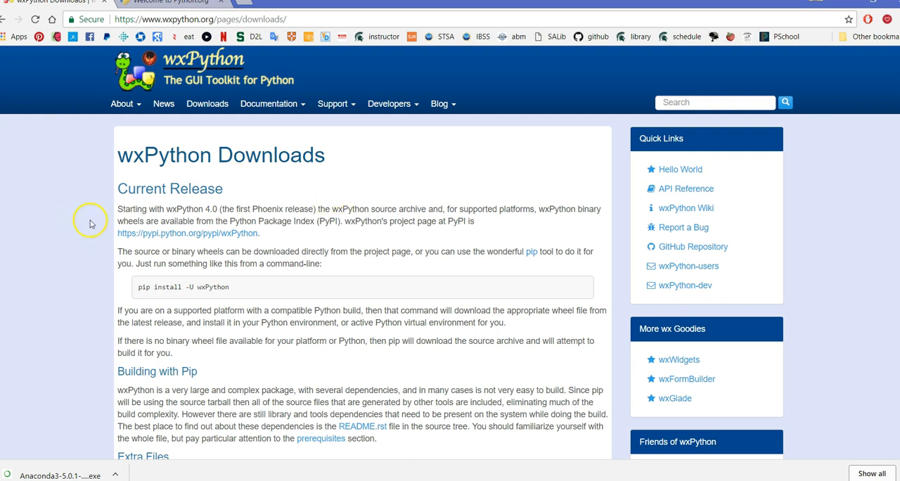
{"action": "left_click", "coordinate": [169, 236]}
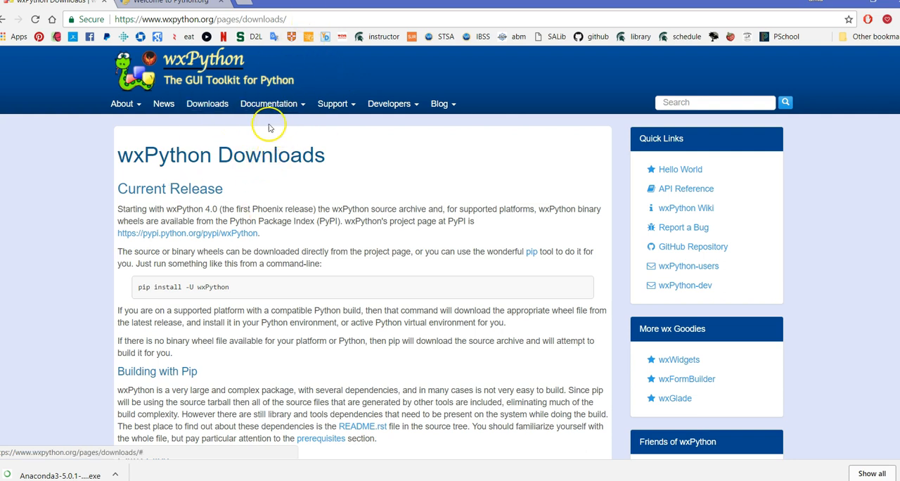
{"action": "left_click", "coordinate": [189, 238]}
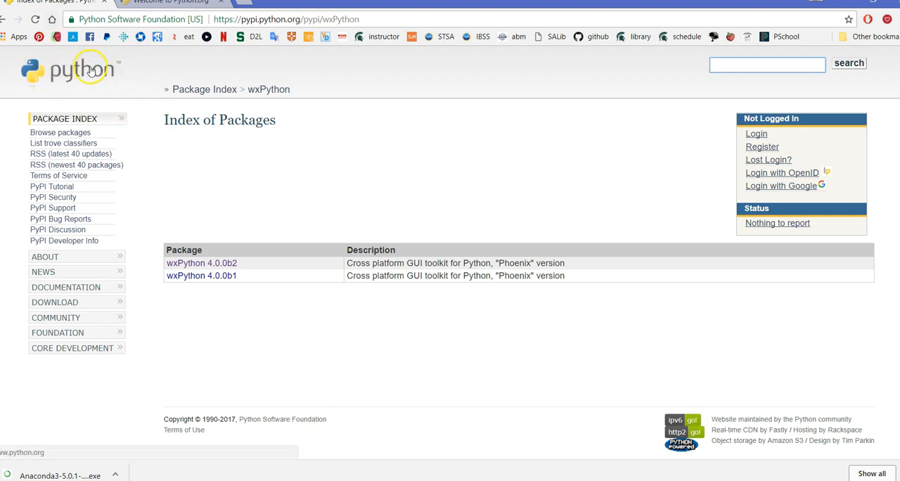
{"action": "left_click", "coordinate": [140, 4]}
{"action": "left_click", "coordinate": [35, 3]}
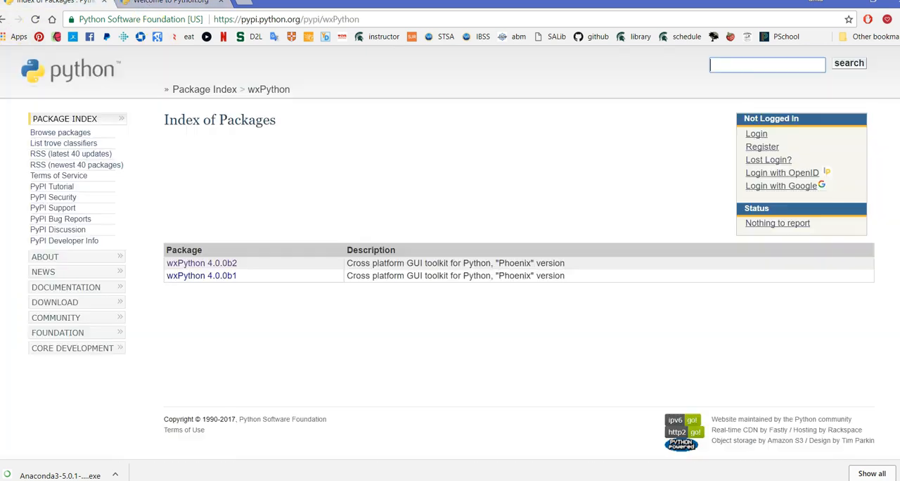
{"action": "left_click", "coordinate": [4, 19]}
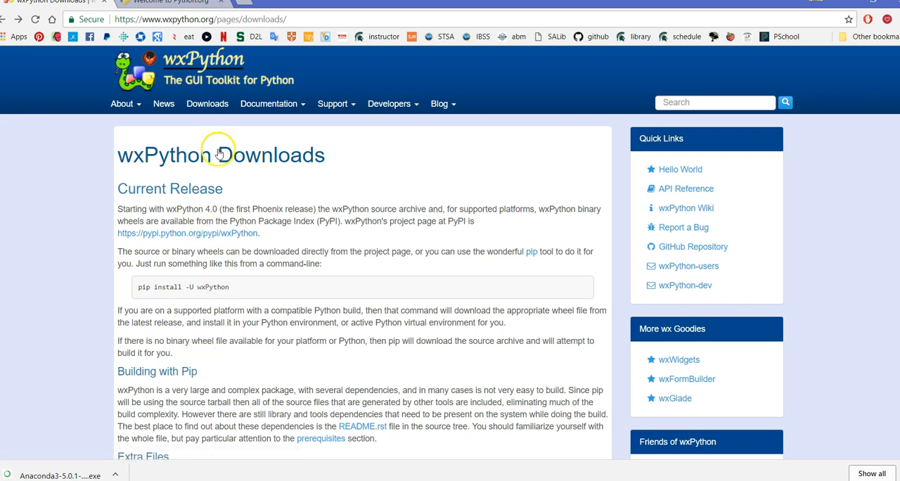
{"action": "left_click", "coordinate": [222, 237]}
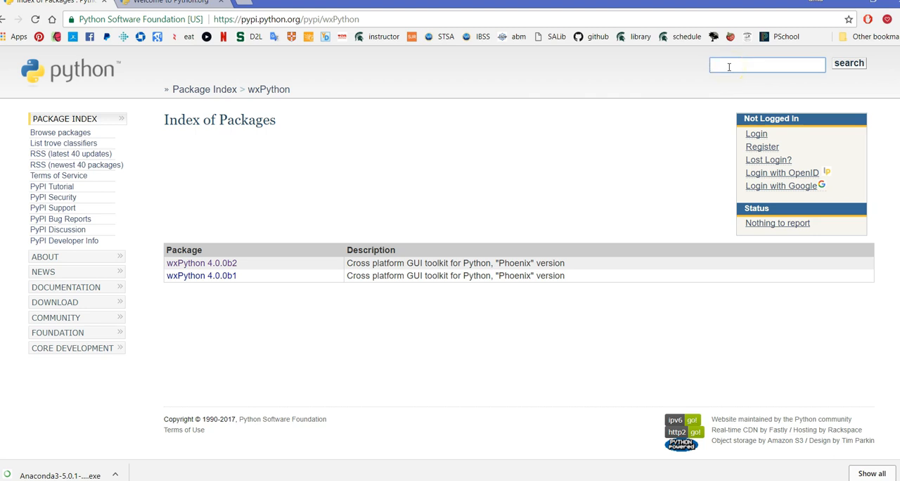
Step: Search the Python Package Index for "gdal"
{"action": "type", "text": "gdal"}
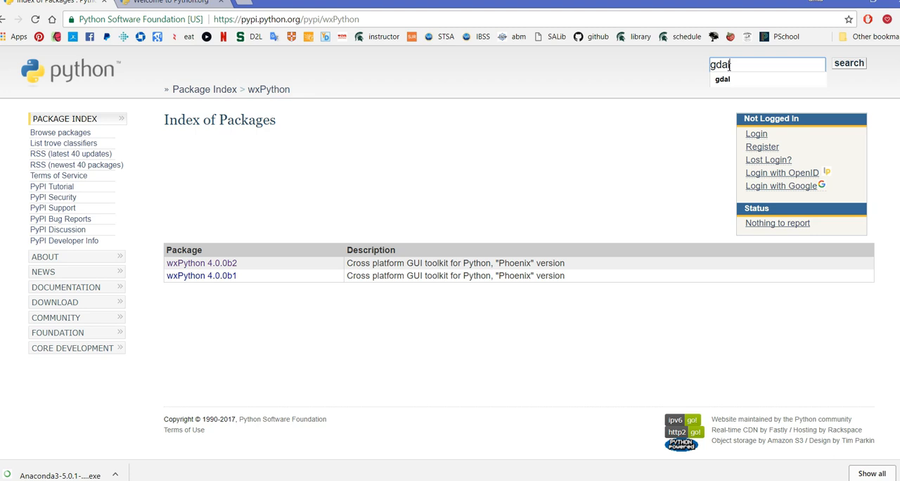
{"action": "key", "text": "Return"}
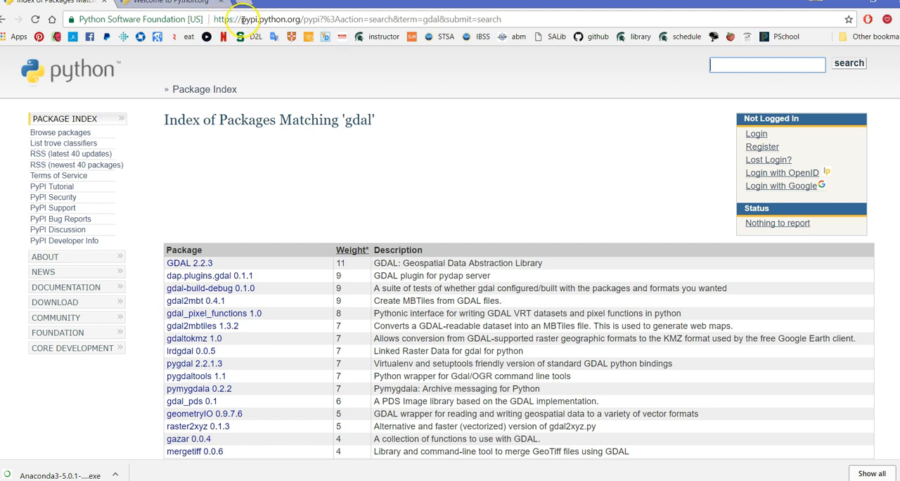
{"action": "left_click", "coordinate": [740, 65]}
{"action": "left_click", "coordinate": [725, 63]}
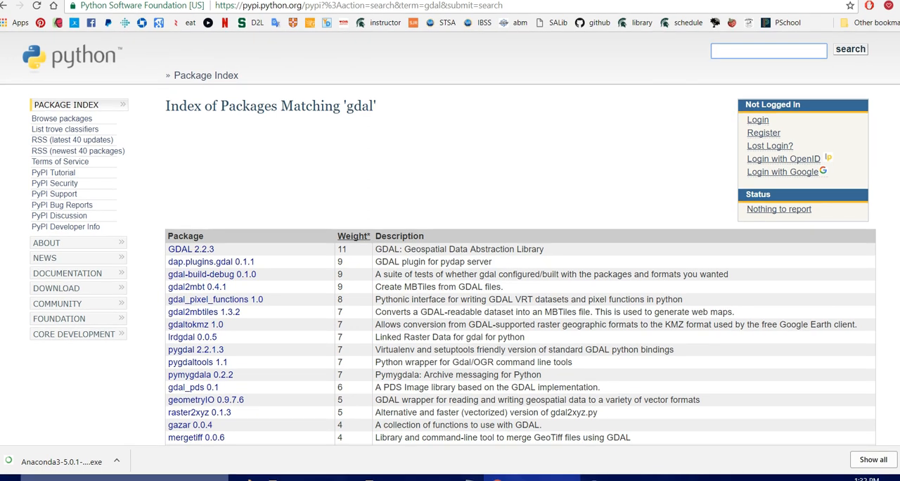
Step: Search Windows for "cmd", open Command Prompt and move its window over the right part of the browser page
{"action": "key", "text": "super"}
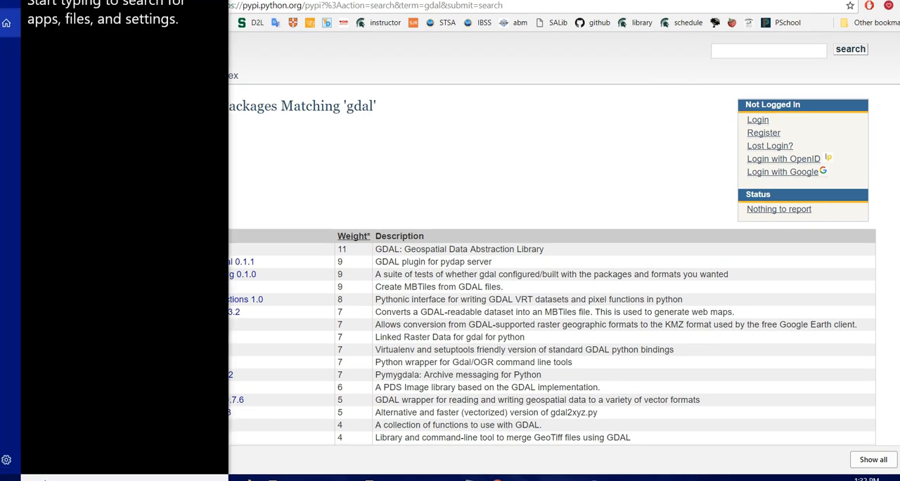
{"action": "type", "text": "cmd"}
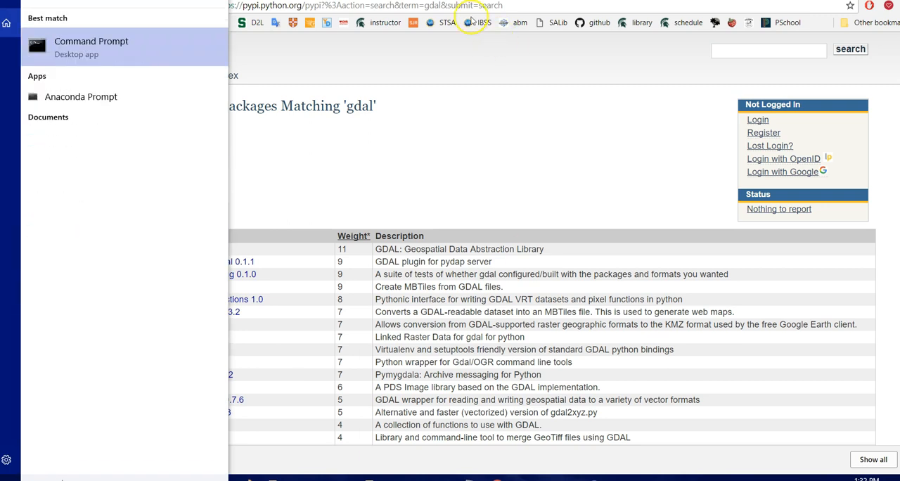
{"action": "left_click", "coordinate": [153, 52]}
{"action": "left_click_drag", "start_coordinate": [328, 35], "coordinate": [621, 41]}
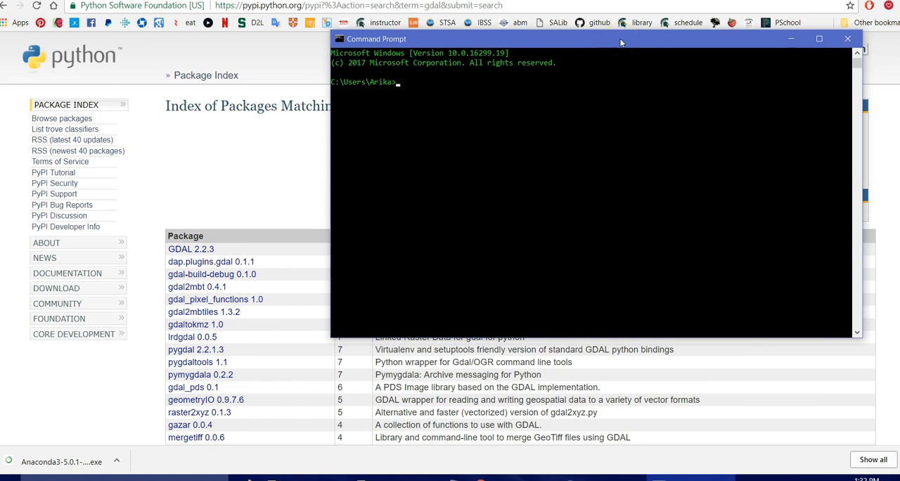
{"action": "left_click", "coordinate": [615, 48]}
Step: Go back to the wxPython Downloads page and copy the command "pip install -U wxPython"
{"action": "left_click", "coordinate": [4, 5]}
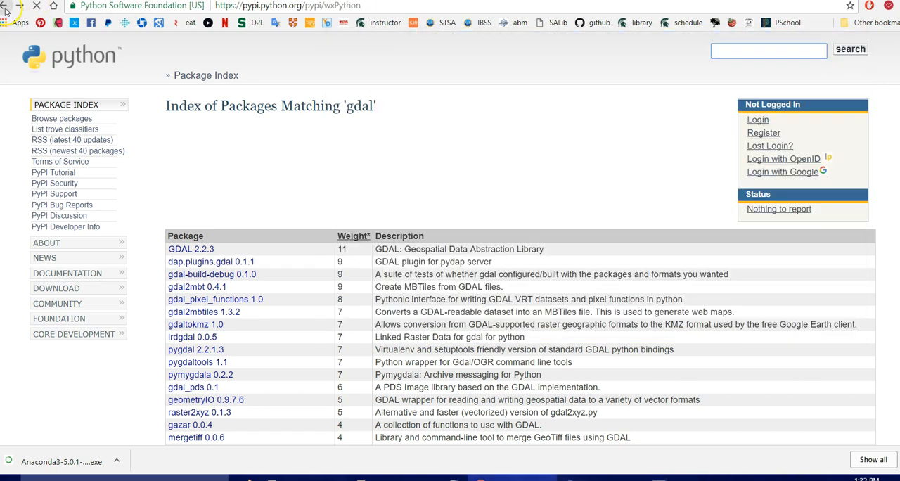
{"action": "left_click", "coordinate": [5, 6]}
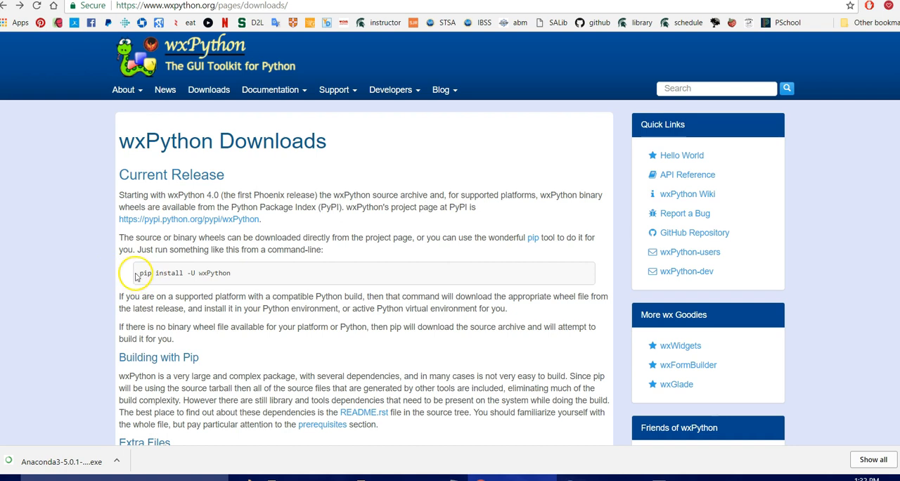
{"action": "left_click_drag", "start_coordinate": [139, 273], "coordinate": [226, 273]}
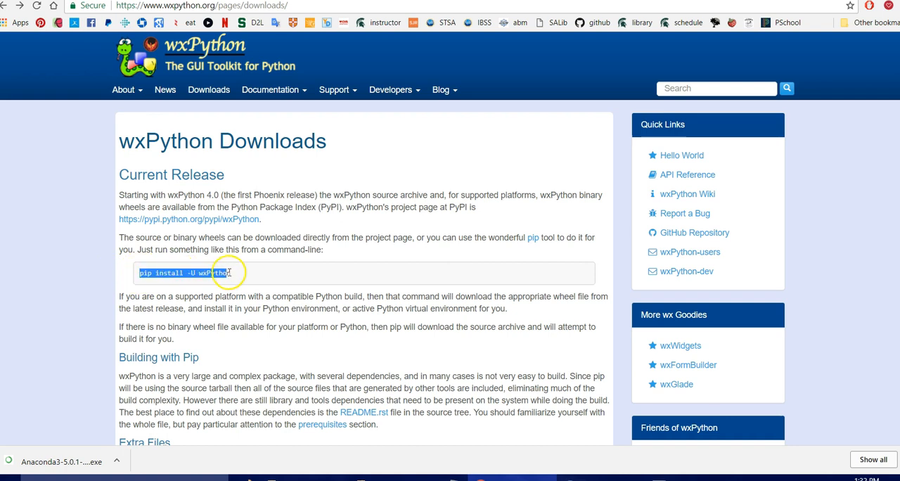
{"action": "right_click", "coordinate": [230, 273]}
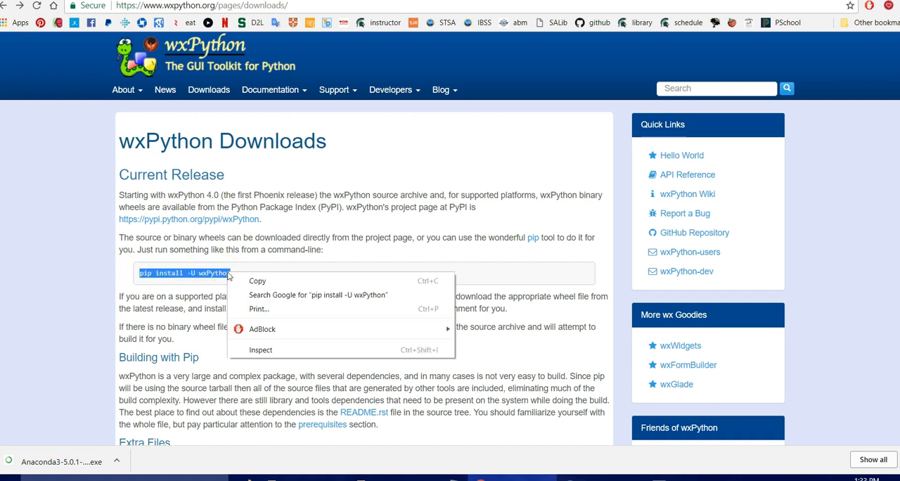
{"action": "left_click", "coordinate": [253, 279]}
Step: Switch to Command Prompt and try to paste the copied pip command at the prompt
{"action": "left_click", "coordinate": [690, 478]}
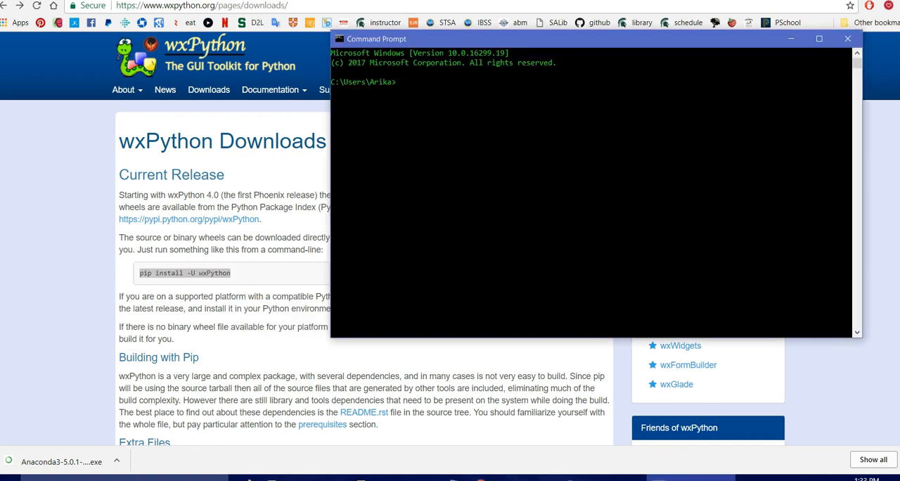
{"action": "left_click", "coordinate": [414, 86]}
{"action": "right_click", "coordinate": [415, 86]}
{"action": "left_click", "coordinate": [404, 83]}
{"action": "right_click", "coordinate": [404, 83]}
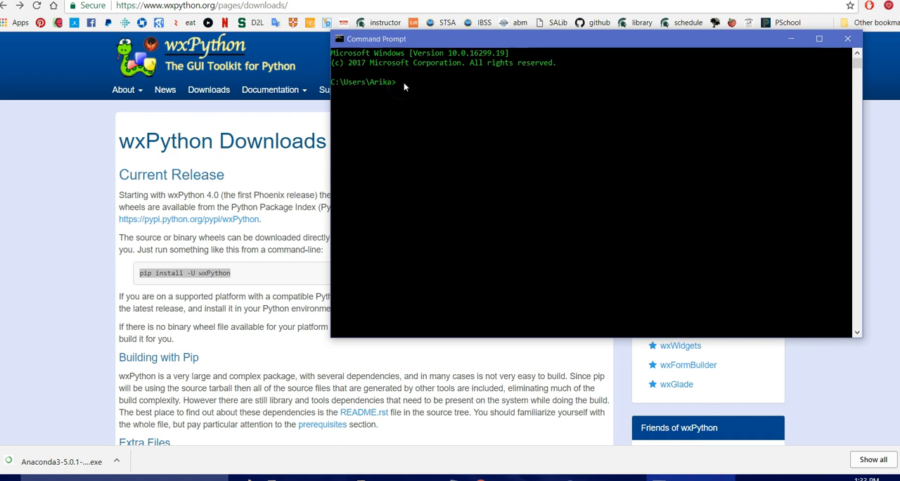
Step: Reselect "pip install -U wxPython" on the Downloads page and copy it again
{"action": "left_click", "coordinate": [233, 274]}
{"action": "right_click", "coordinate": [234, 274]}
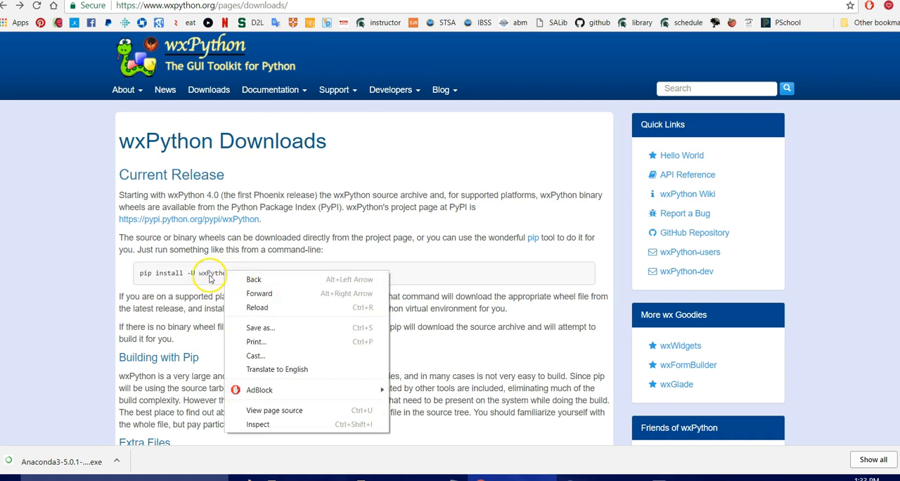
{"action": "left_click", "coordinate": [239, 275]}
{"action": "left_click_drag", "start_coordinate": [239, 275], "coordinate": [139, 275]}
{"action": "right_click", "coordinate": [139, 276]}
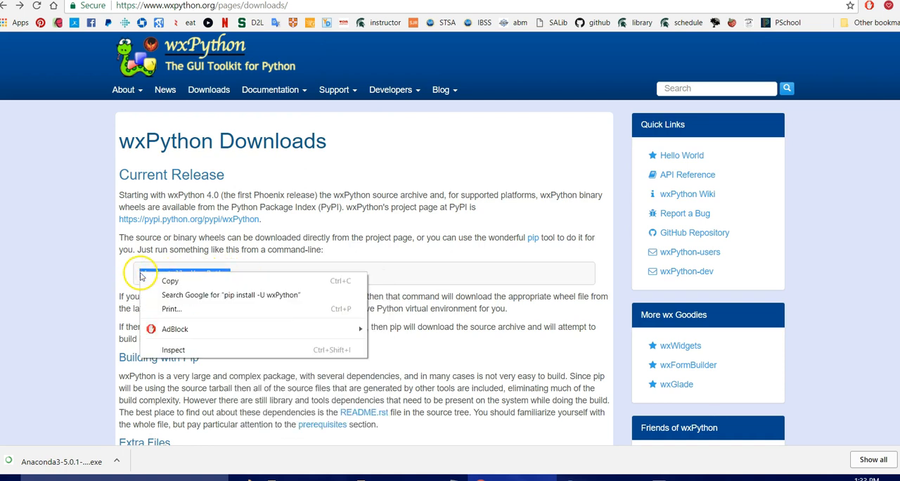
{"action": "left_click", "coordinate": [172, 281]}
Step: Switch to Command Prompt, paste "pip install -U wxPython" and run it to install wxPython
{"action": "left_click", "coordinate": [665, 479]}
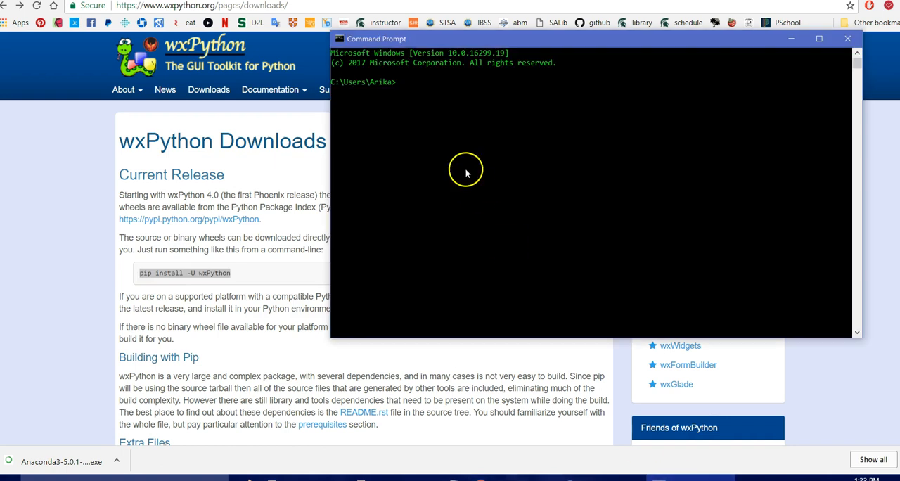
{"action": "key", "text": "Return"}
{"action": "right_click", "coordinate": [408, 94]}
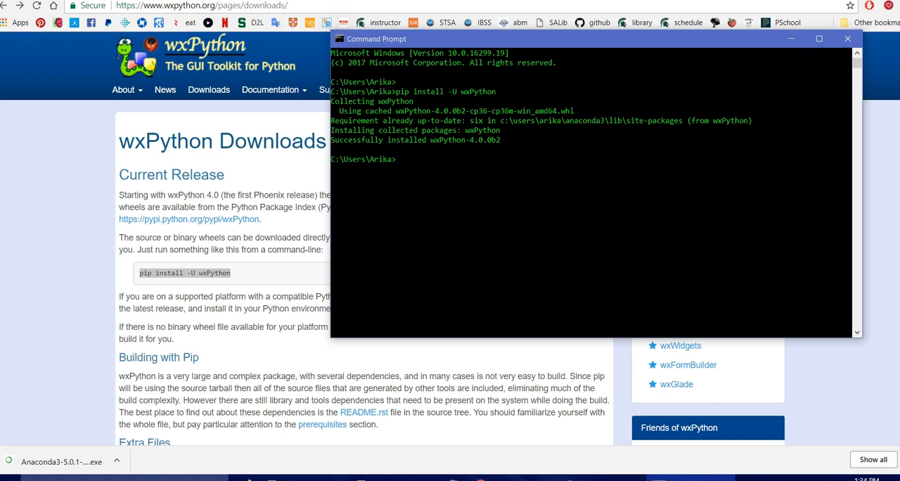
Step: Return to the Python Package Index in Chrome, search for "gdal" and open the GDAL 2.2.3 package page
{"action": "left_click", "coordinate": [21, 6]}
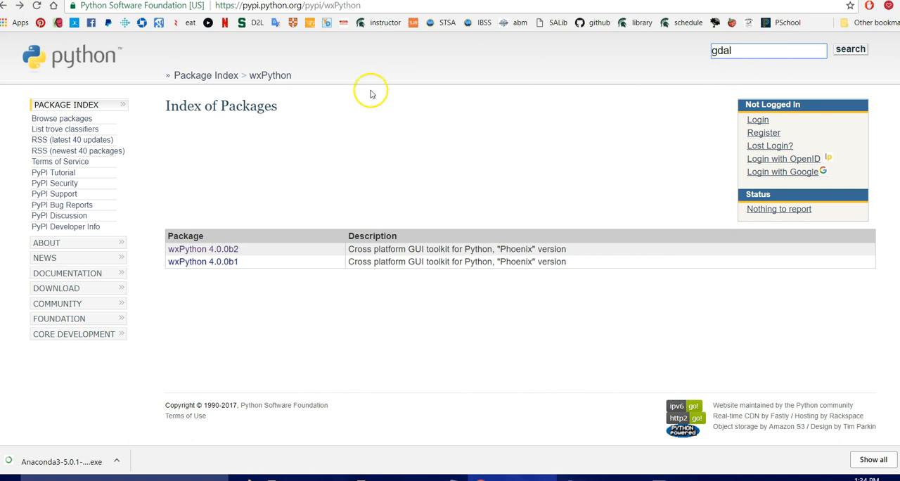
{"action": "left_click", "coordinate": [363, 6]}
{"action": "left_click_drag", "start_coordinate": [225, 13], "coordinate": [215, 12]}
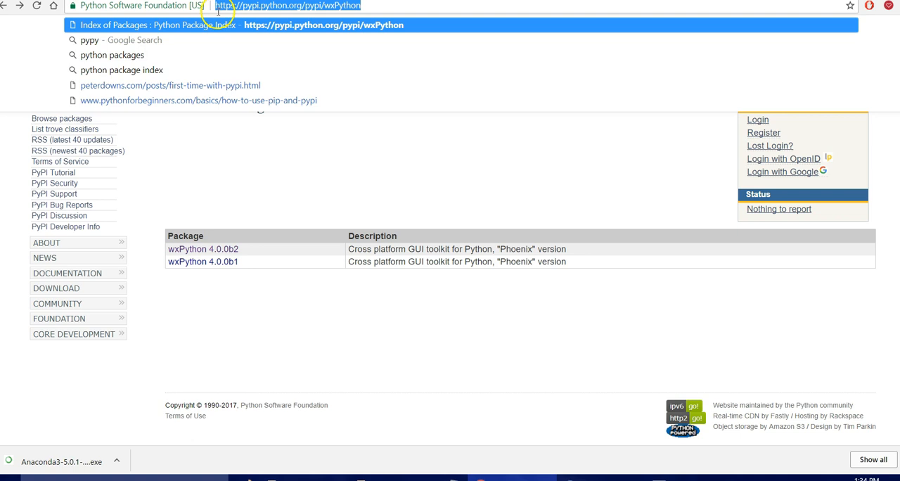
{"action": "left_click", "coordinate": [307, 144]}
{"action": "left_click", "coordinate": [851, 49]}
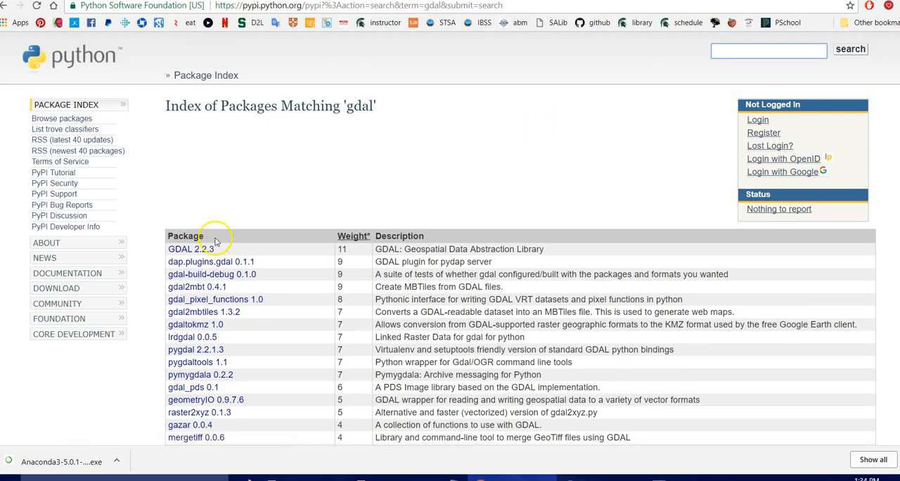
{"action": "left_click", "coordinate": [203, 251]}
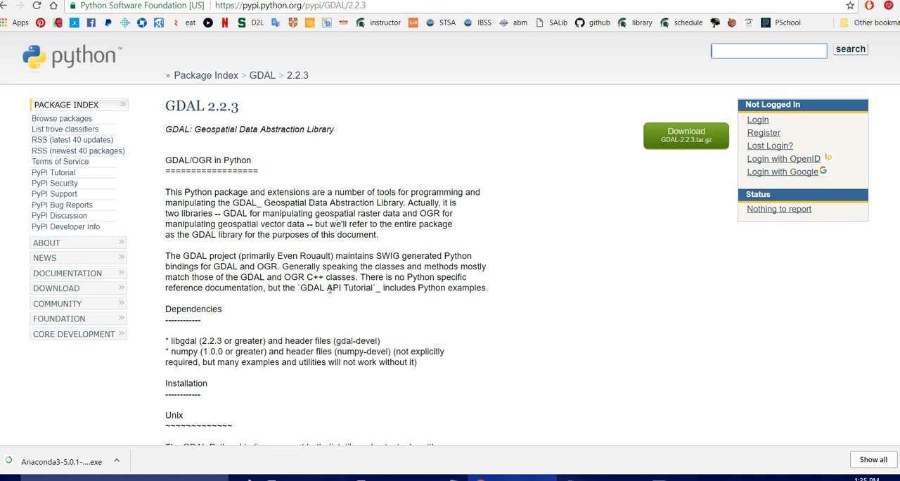
Step: Run "conda install GDAL" in Command Prompt and accept the package changes with "y"
{"action": "left_click", "coordinate": [692, 479]}
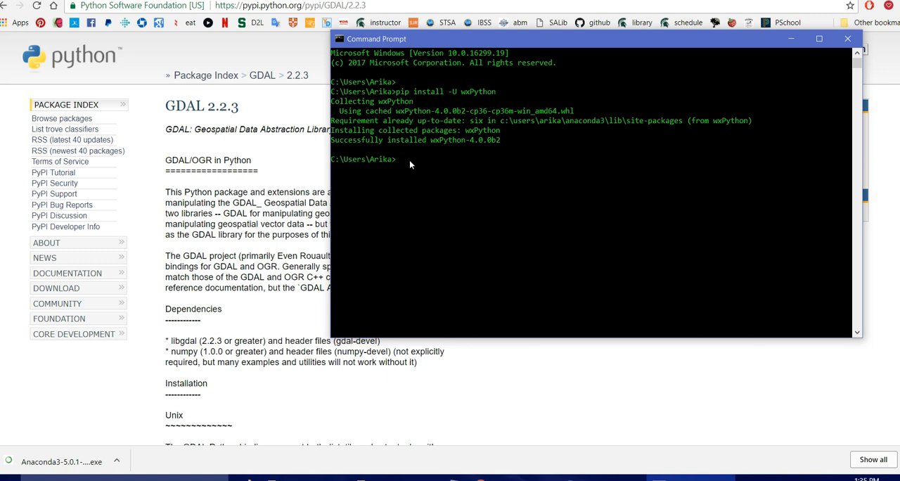
{"action": "type", "text": "a install GDAL"}
{"action": "key", "text": "Return"}
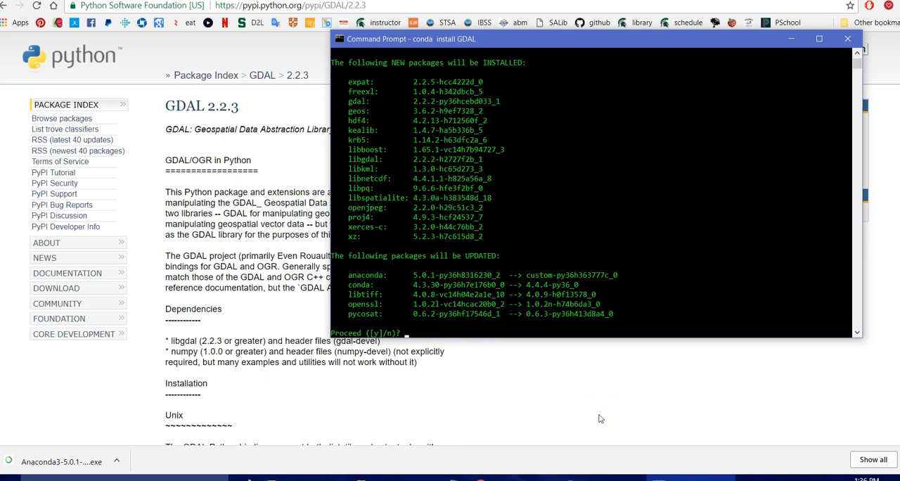
{"action": "type", "text": "y"}
{"action": "key", "text": "Return"}
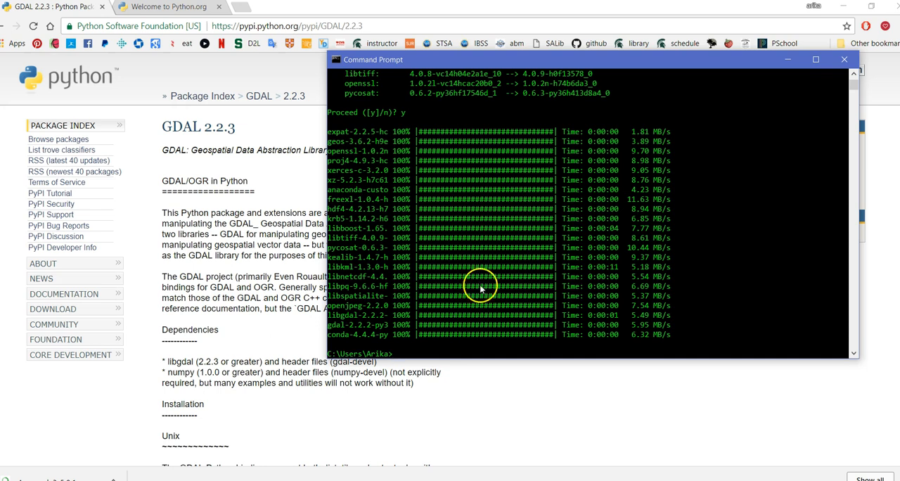
Step: Minimize the open windows, launch Spyder from its desktop shortcut and dismiss the update notice
{"action": "left_click", "coordinate": [789, 60]}
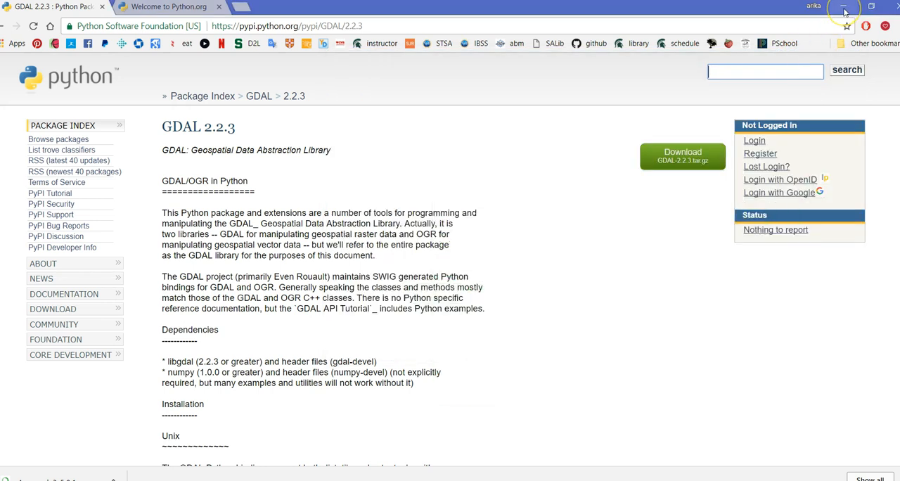
{"action": "left_click", "coordinate": [845, 8]}
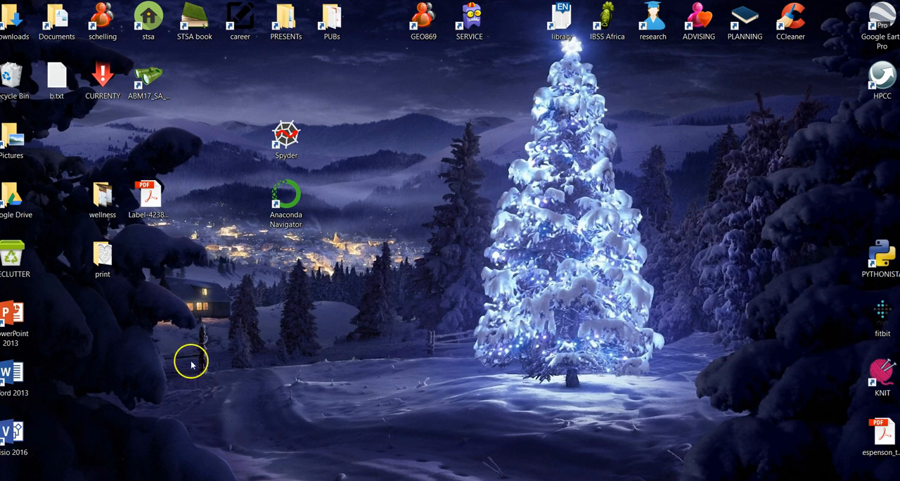
{"action": "double_click", "coordinate": [287, 136]}
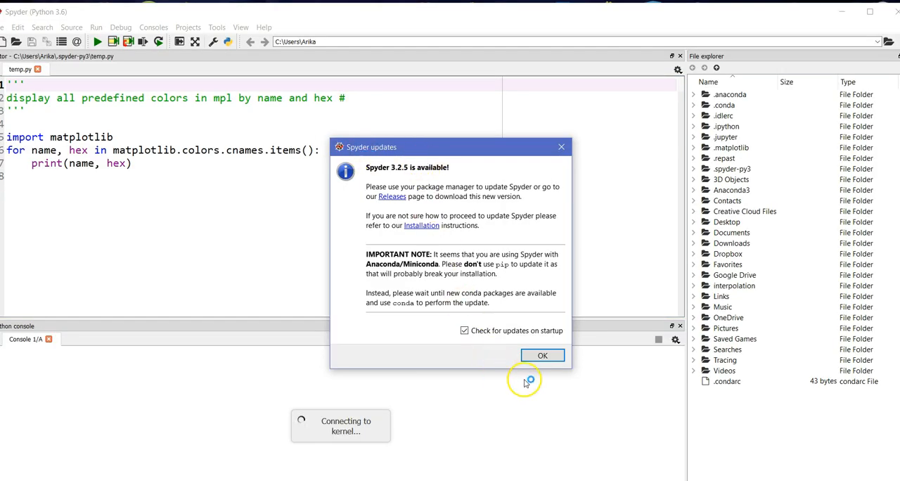
{"action": "left_click_drag", "start_coordinate": [454, 146], "coordinate": [506, 108]}
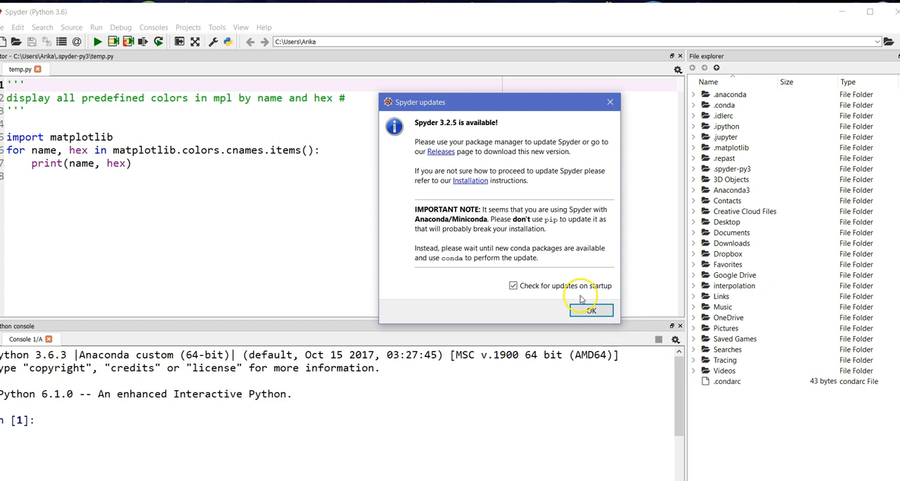
{"action": "left_click", "coordinate": [589, 313]}
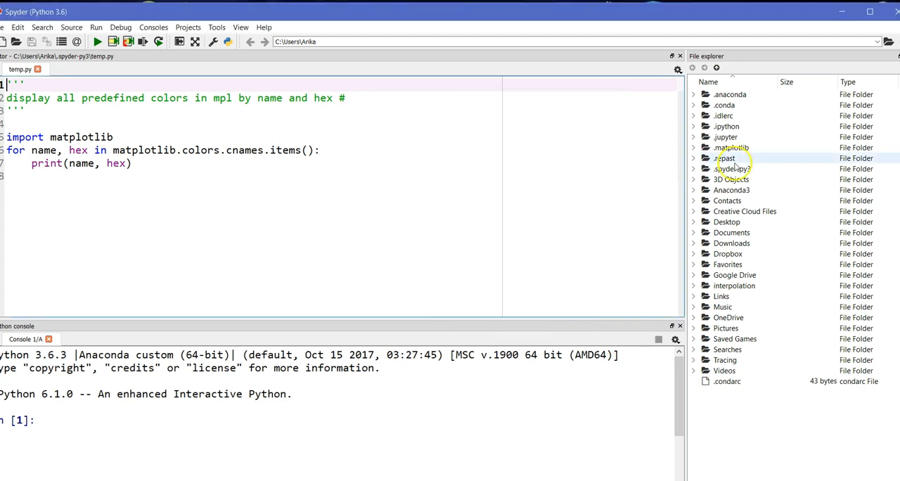
Step: Minimize Spyder and launch Anaconda Navigator from its desktop shortcut
{"action": "left_click", "coordinate": [839, 13]}
{"action": "double_click", "coordinate": [290, 203]}
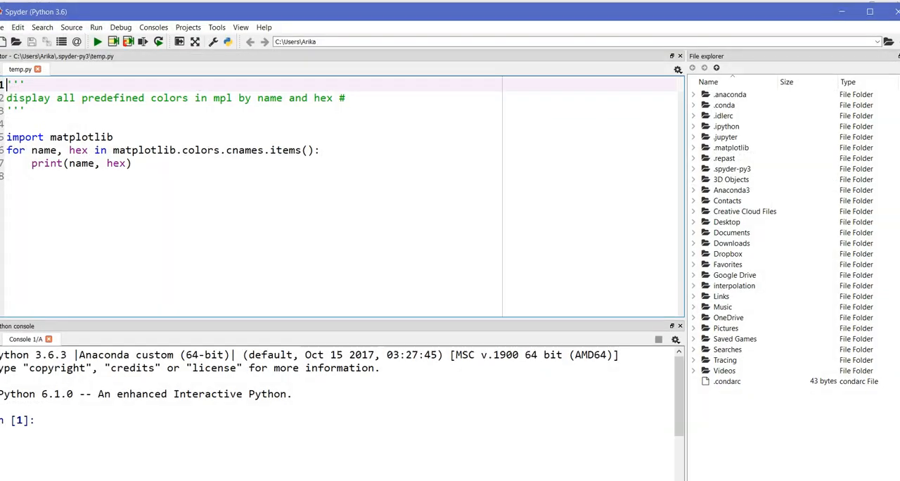
Step: Close the running Spyder window and return to Anaconda Navigator
{"action": "right_click", "coordinate": [591, 480]}
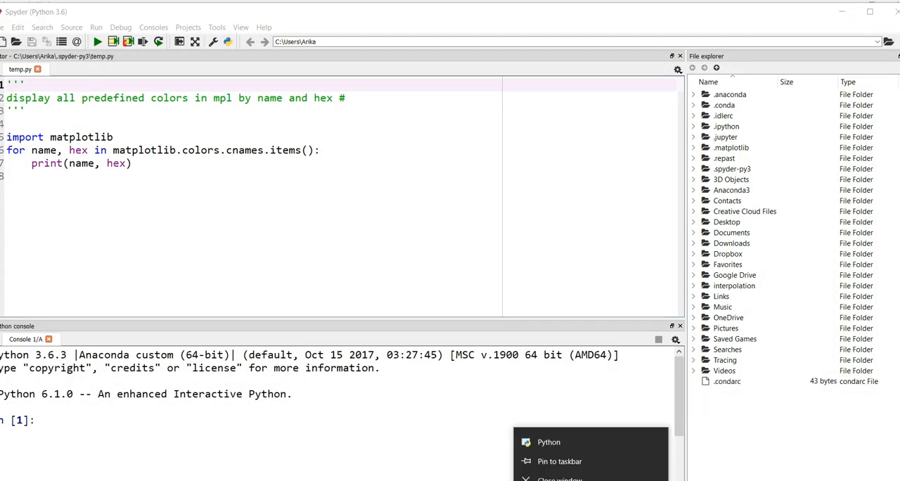
{"action": "left_click", "coordinate": [560, 479]}
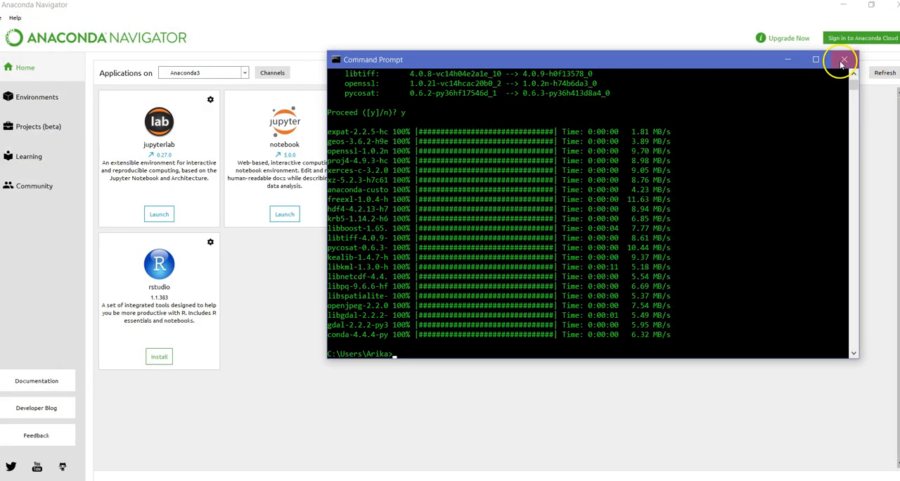
{"action": "left_click", "coordinate": [838, 61]}
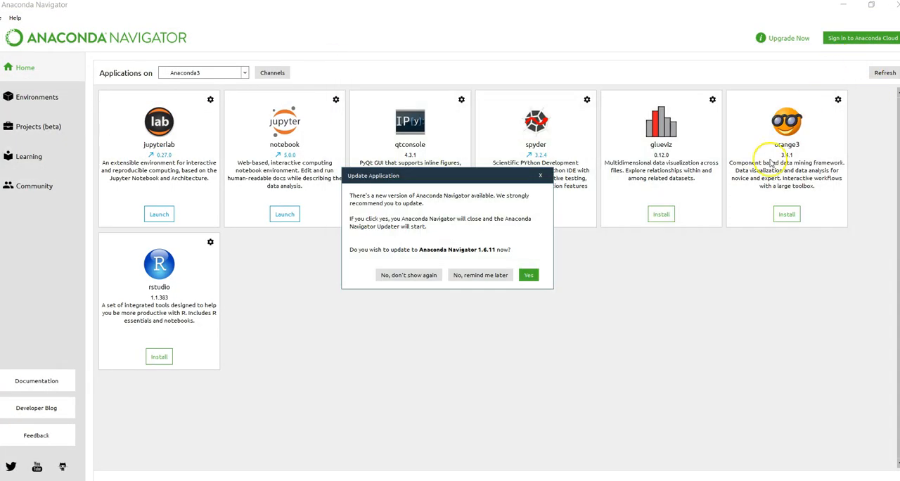
Step: Accept the update of Anaconda Navigator to version 1.6.11 and relaunch Navigator from the updater
{"action": "left_click_drag", "start_coordinate": [403, 178], "coordinate": [548, 210]}
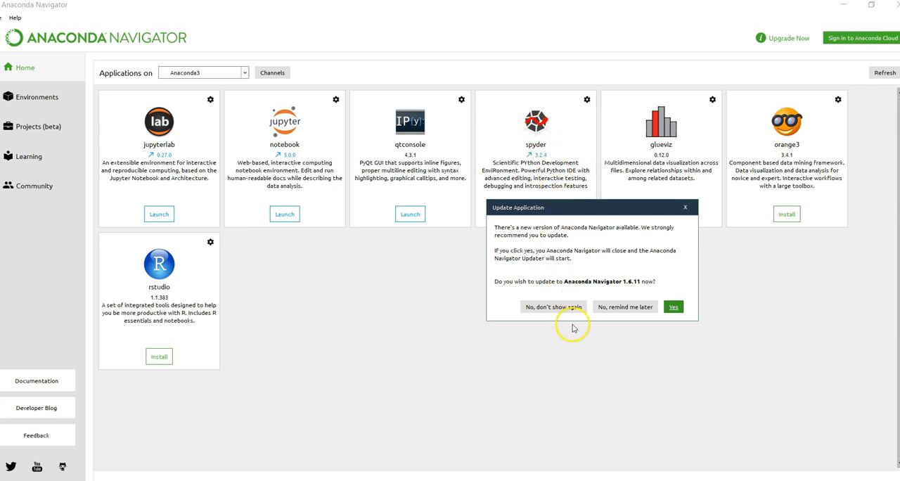
{"action": "left_click", "coordinate": [673, 308]}
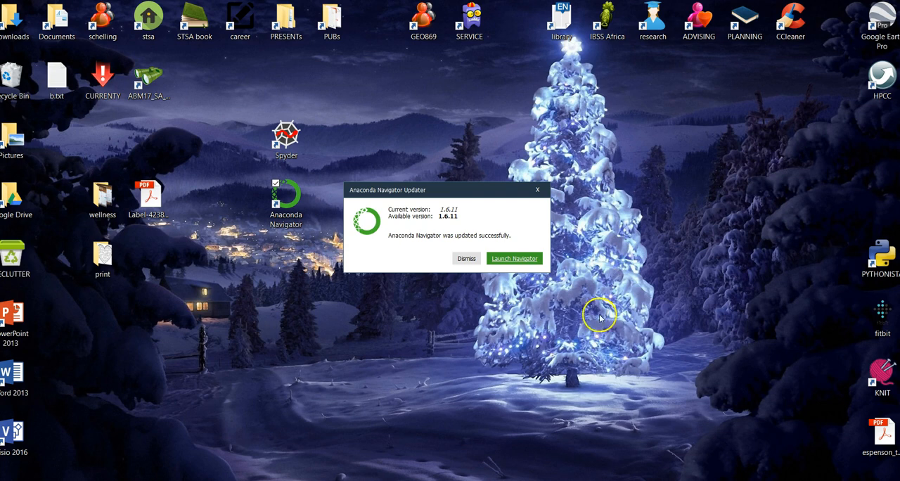
{"action": "left_click", "coordinate": [519, 259]}
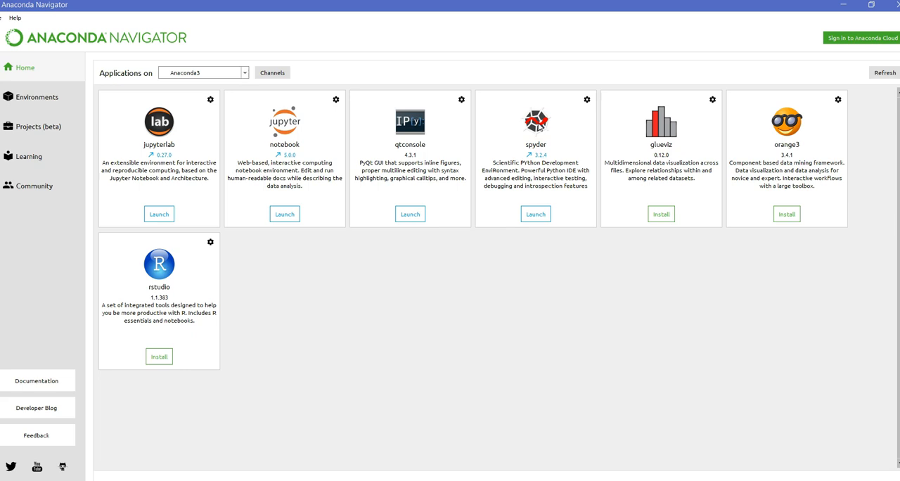
Step: Update Spyder to version 3.2.5 in Anaconda Navigator and launch it, minimizing its window to return to Navigator
{"action": "left_click", "coordinate": [587, 100]}
{"action": "left_click", "coordinate": [529, 216]}
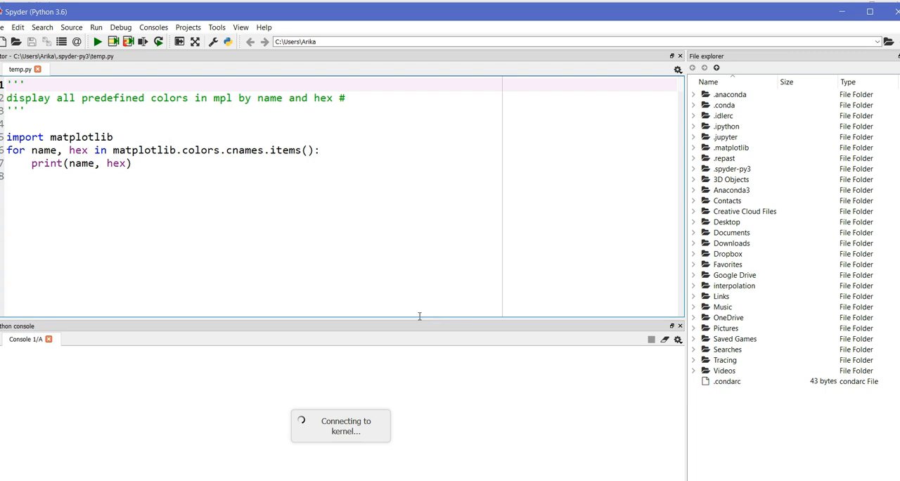
{"action": "left_click", "coordinate": [839, 14]}
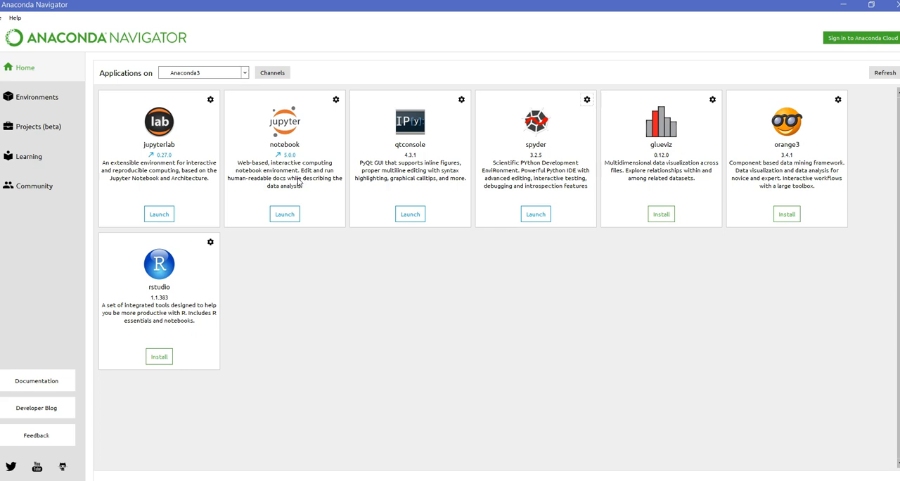
{"action": "left_click", "coordinate": [387, 297]}
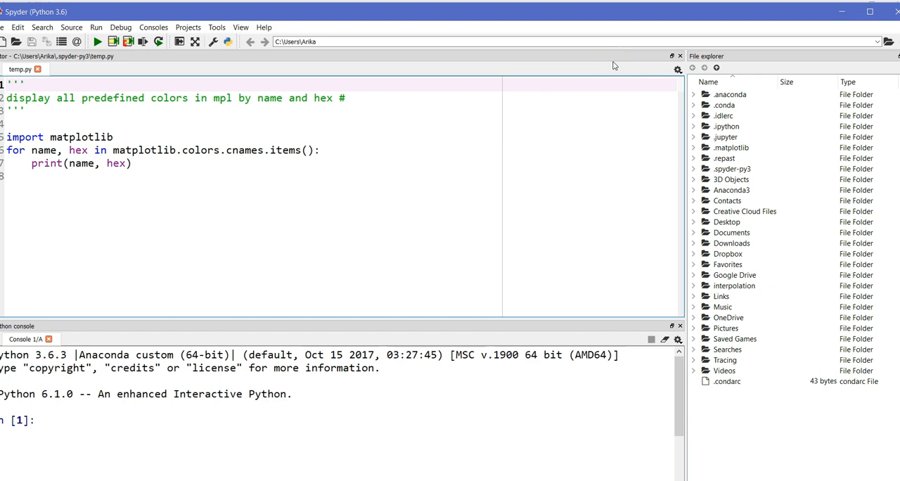
Step: Run "import wx" in Spyder's IPython console to test the wxPython installation
{"action": "left_click", "coordinate": [82, 420]}
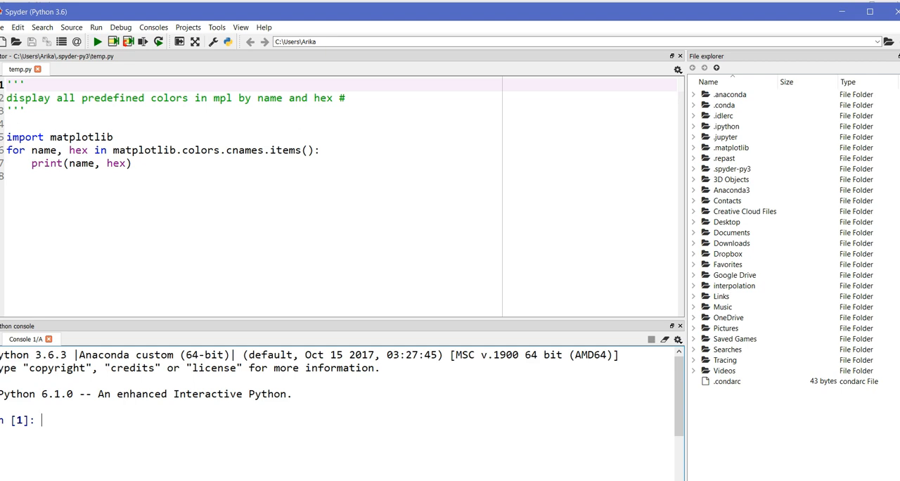
{"action": "type", "text": "import wx"}
{"action": "key", "text": "Return"}
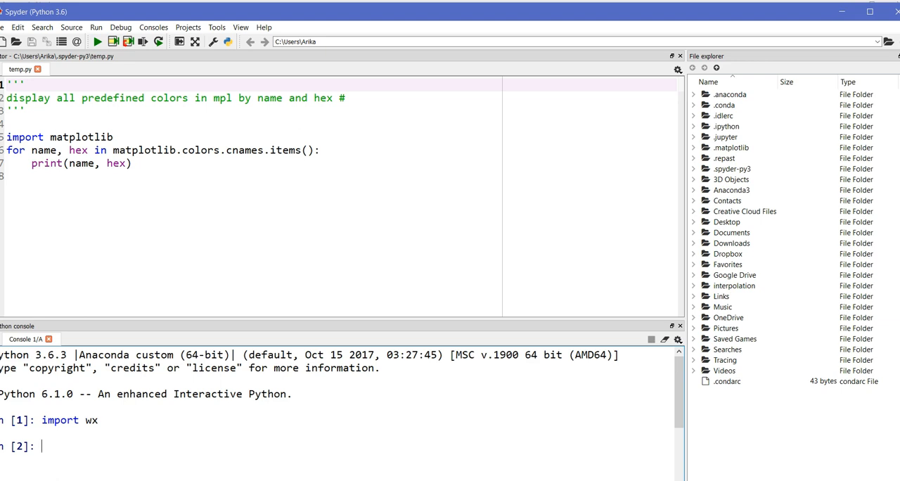
Step: Run "import gdal" in the IPython console to test the GDAL installation
{"action": "left_click", "coordinate": [70, 438]}
{"action": "type", "text": "import gdal"}
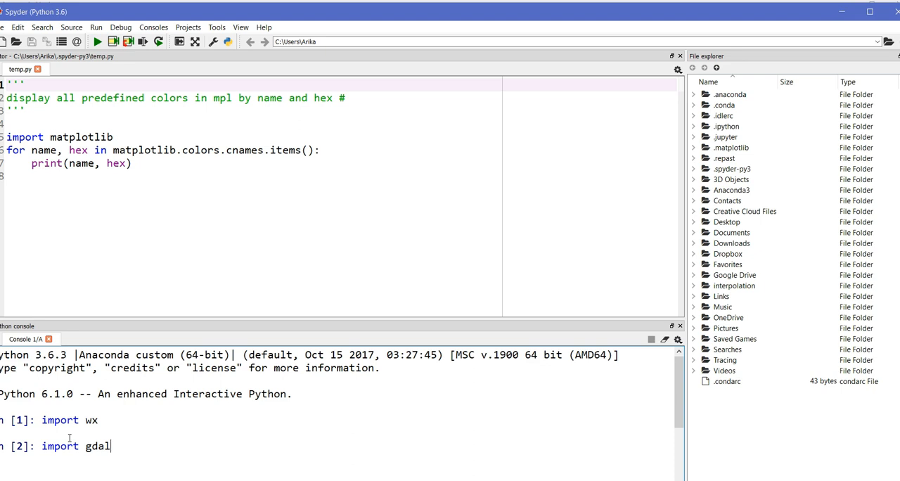
{"action": "key", "text": "Return"}
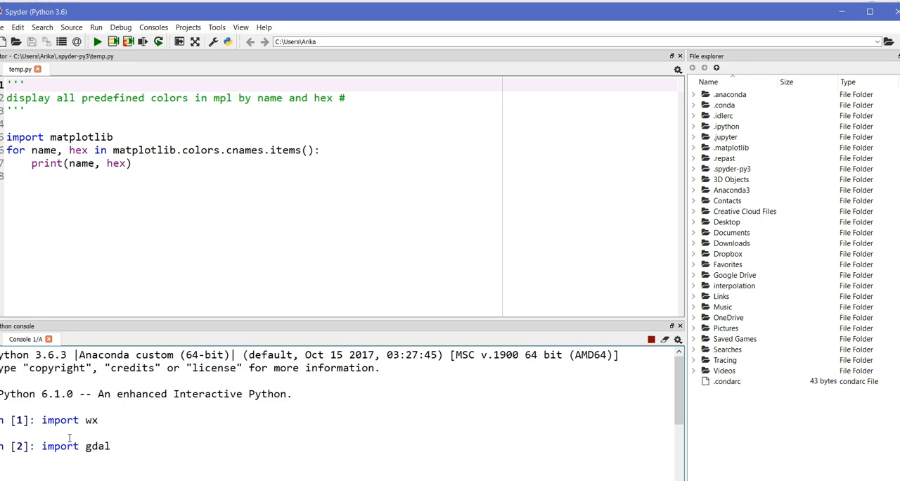